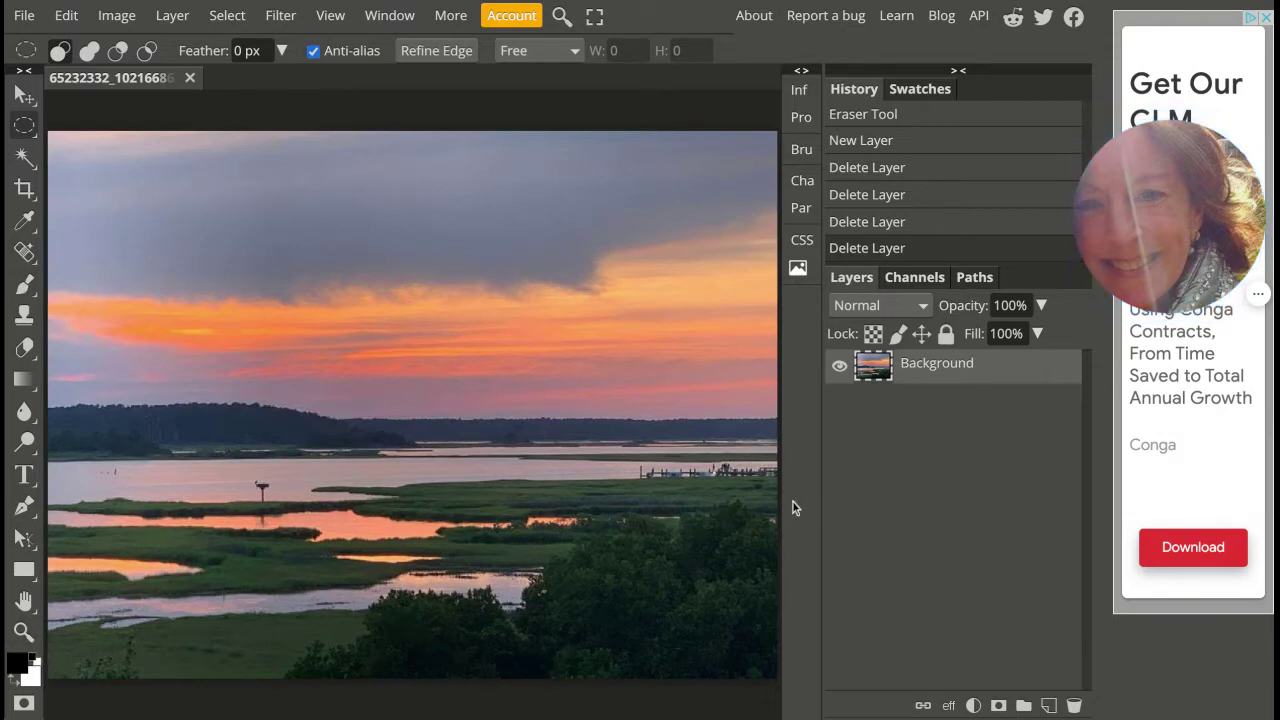
- On a new layer, brush a light grey (b4b4b4) cloud shape across the photo's lower right
click(1048, 705)
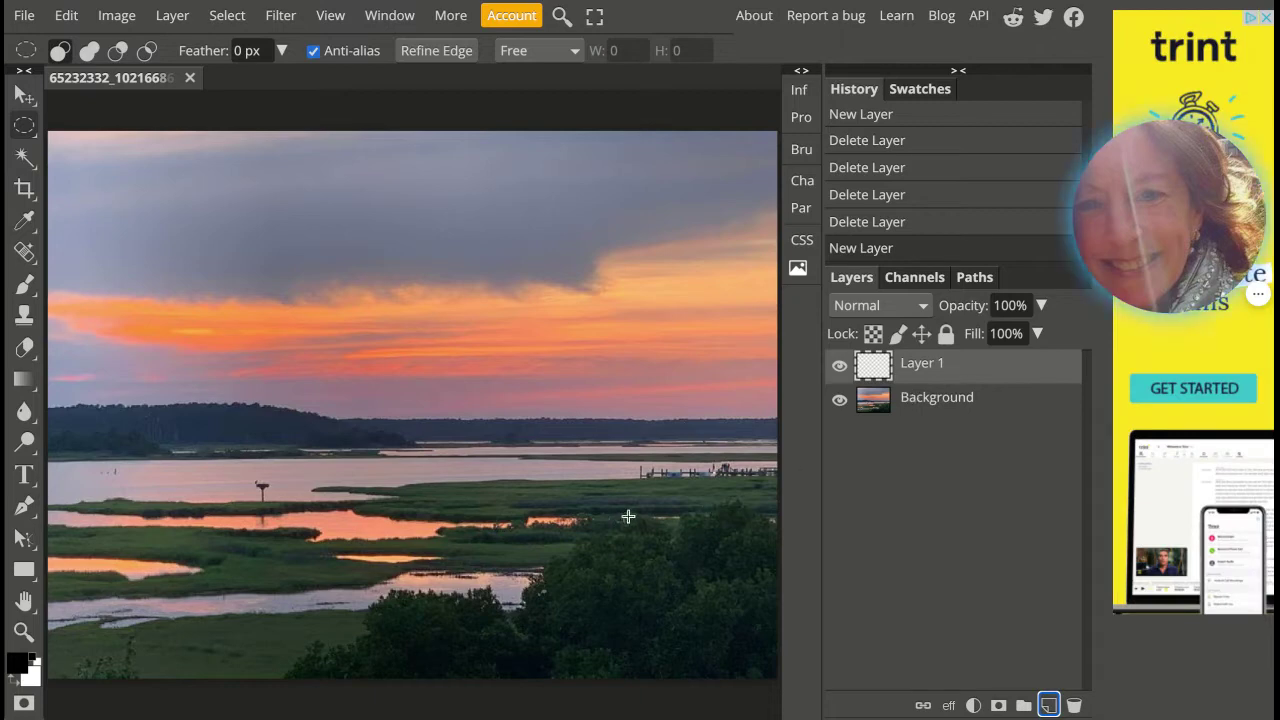
click(24, 284)
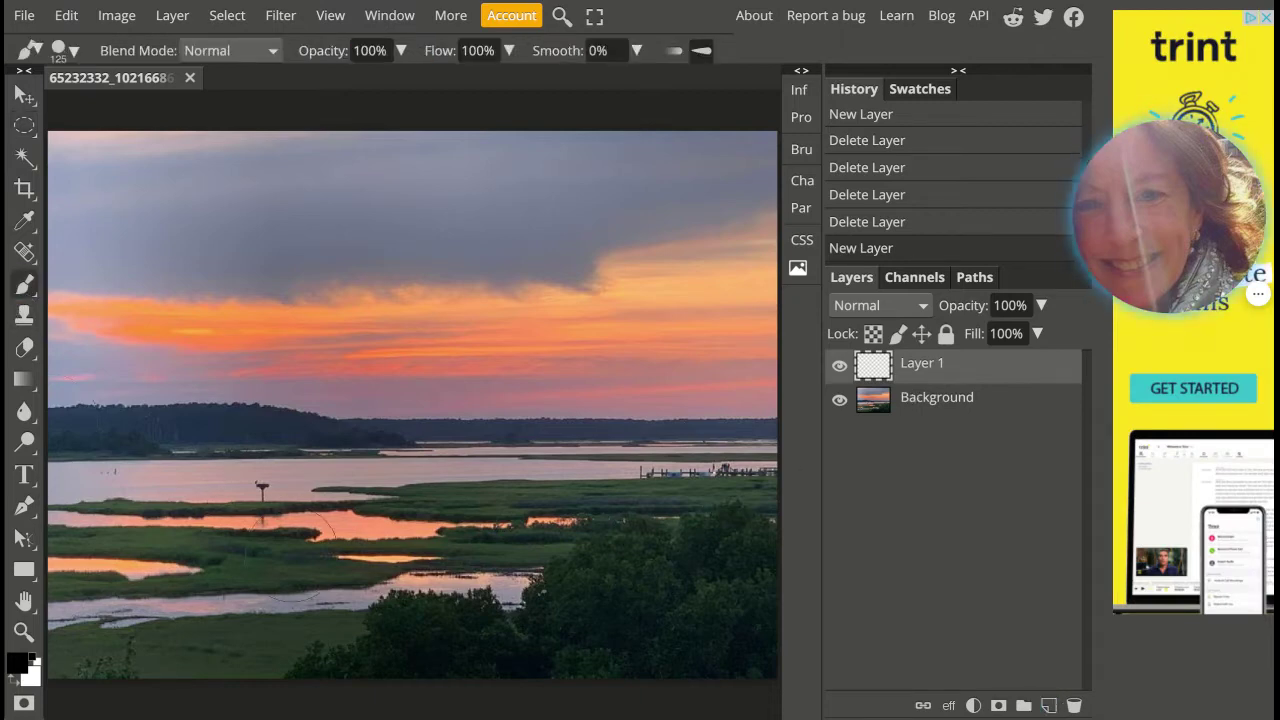
click(17, 664)
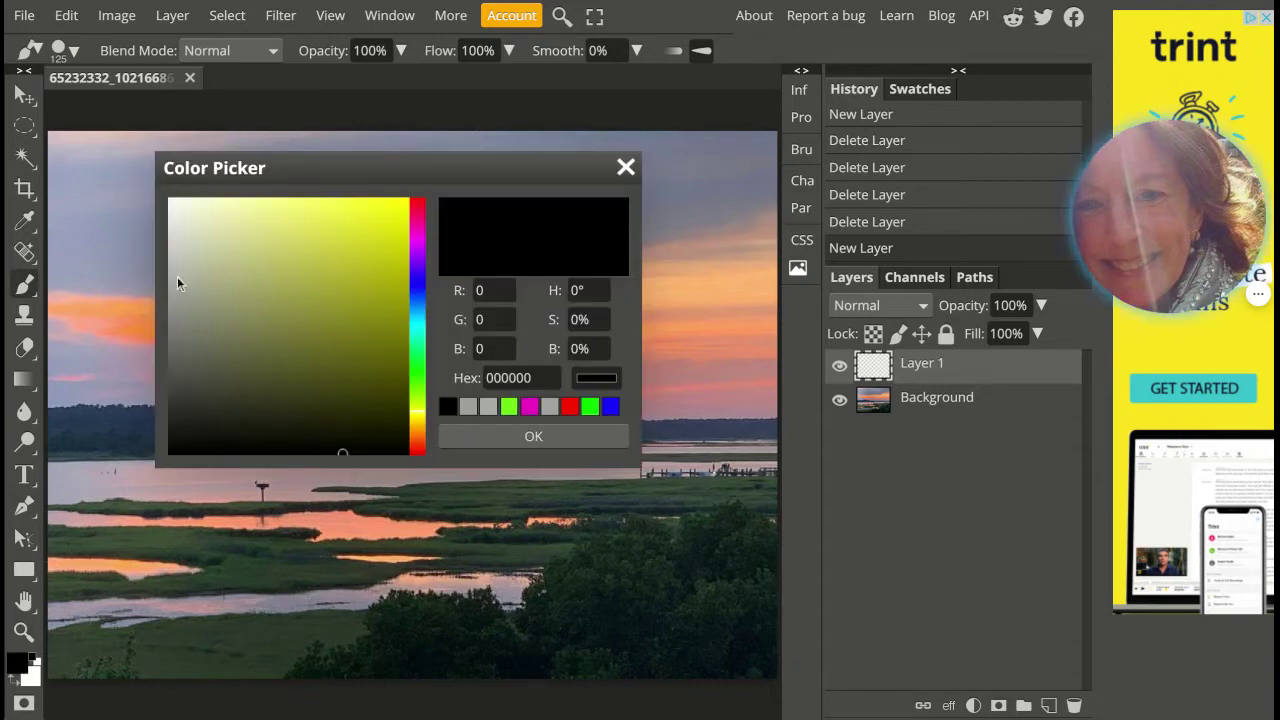
click(177, 275)
click(492, 437)
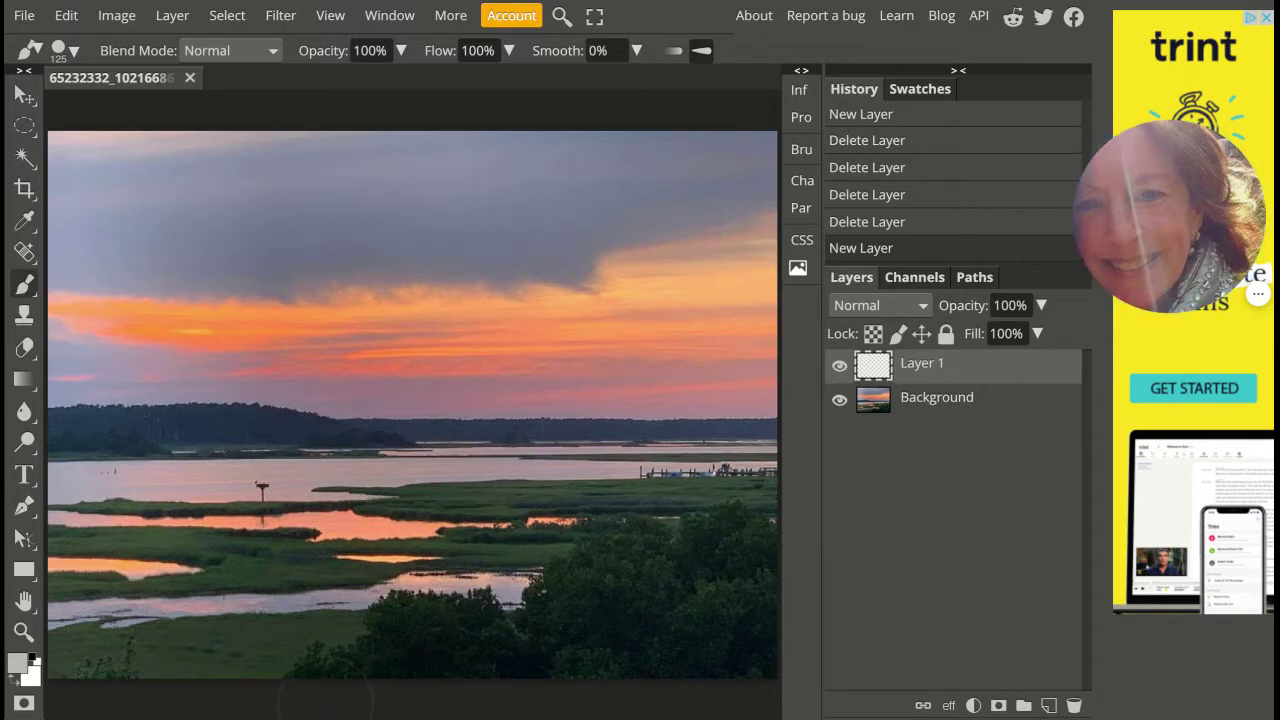
mouse_move(300, 672)
mouse_down()
mouse_move(316, 698)
mouse_move(430, 678)
mouse_move(432, 636)
mouse_move(412, 629)
mouse_move(470, 632)
mouse_move(497, 662)
mouse_move(605, 572)
mouse_move(668, 574)
mouse_move(758, 542)
mouse_move(772, 545)
mouse_move(762, 606)
mouse_move(777, 670)
mouse_move(667, 641)
mouse_move(570, 658)
mouse_move(607, 637)
mouse_move(718, 621)
mouse_move(760, 535)
mouse_up()
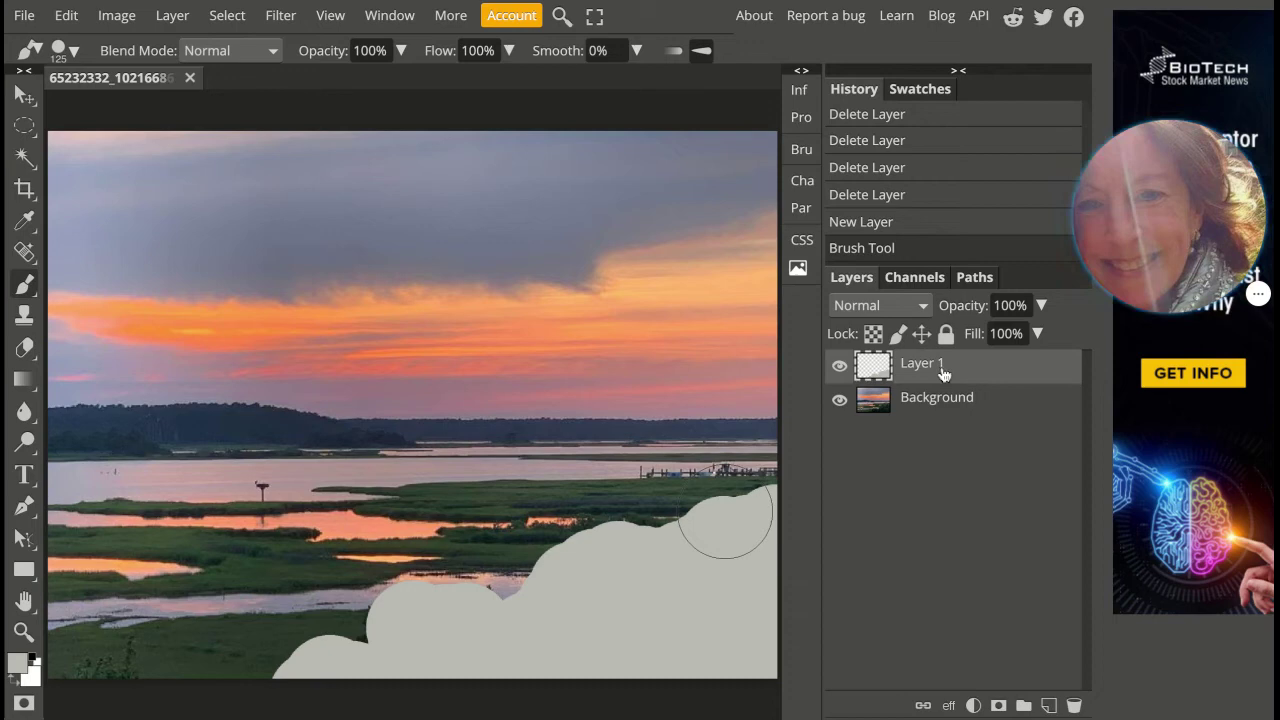
- Load Layer 1's grey pixels as a selection and place the arms-out silhouette photo
right_click(940, 365)
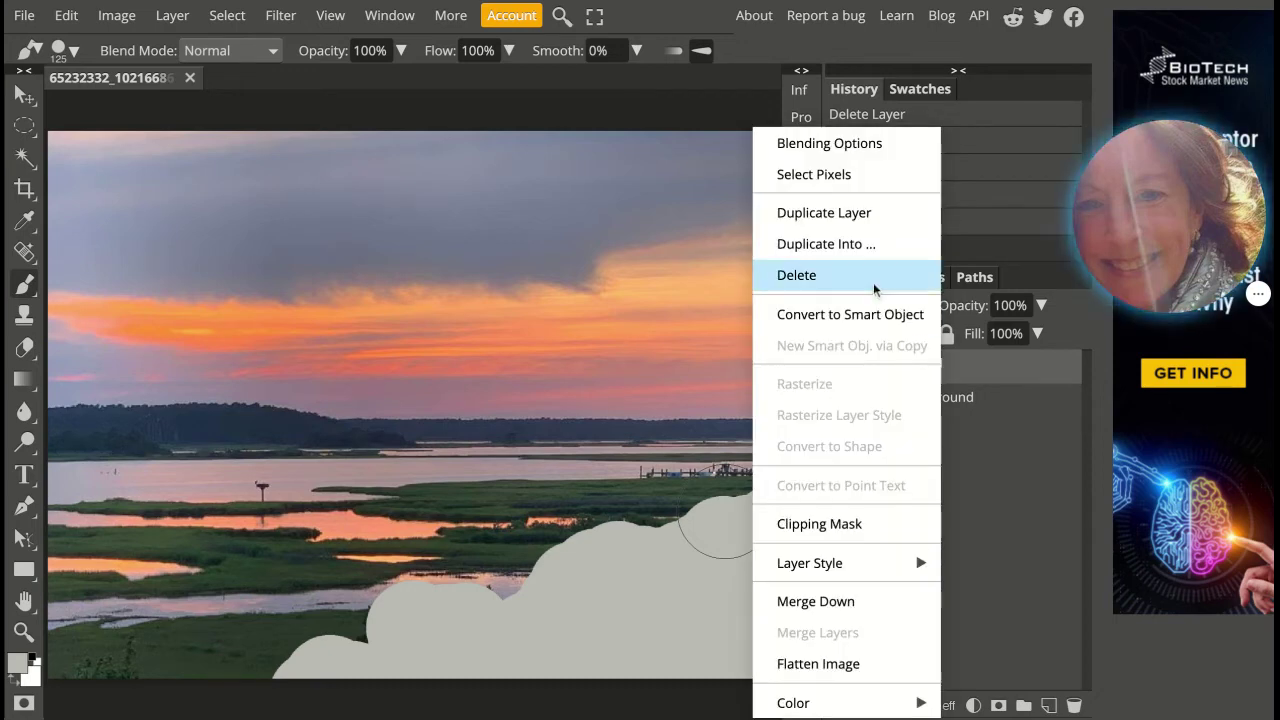
click(812, 176)
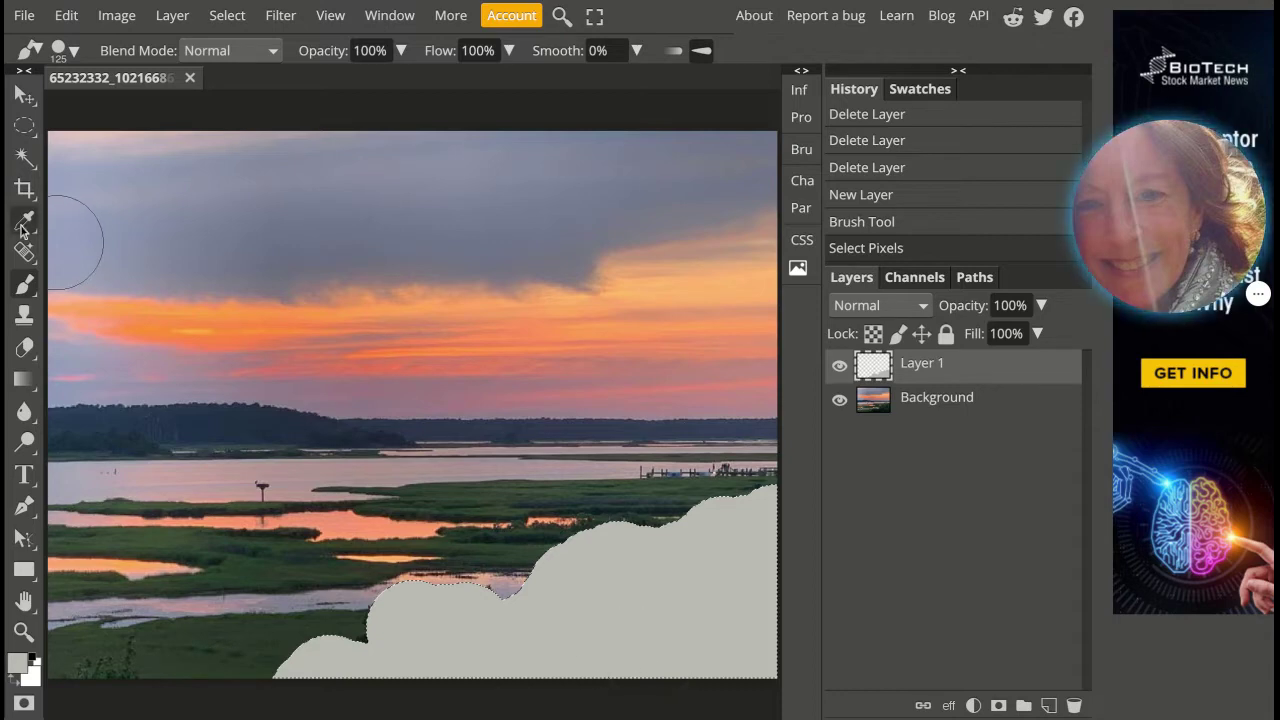
click(23, 15)
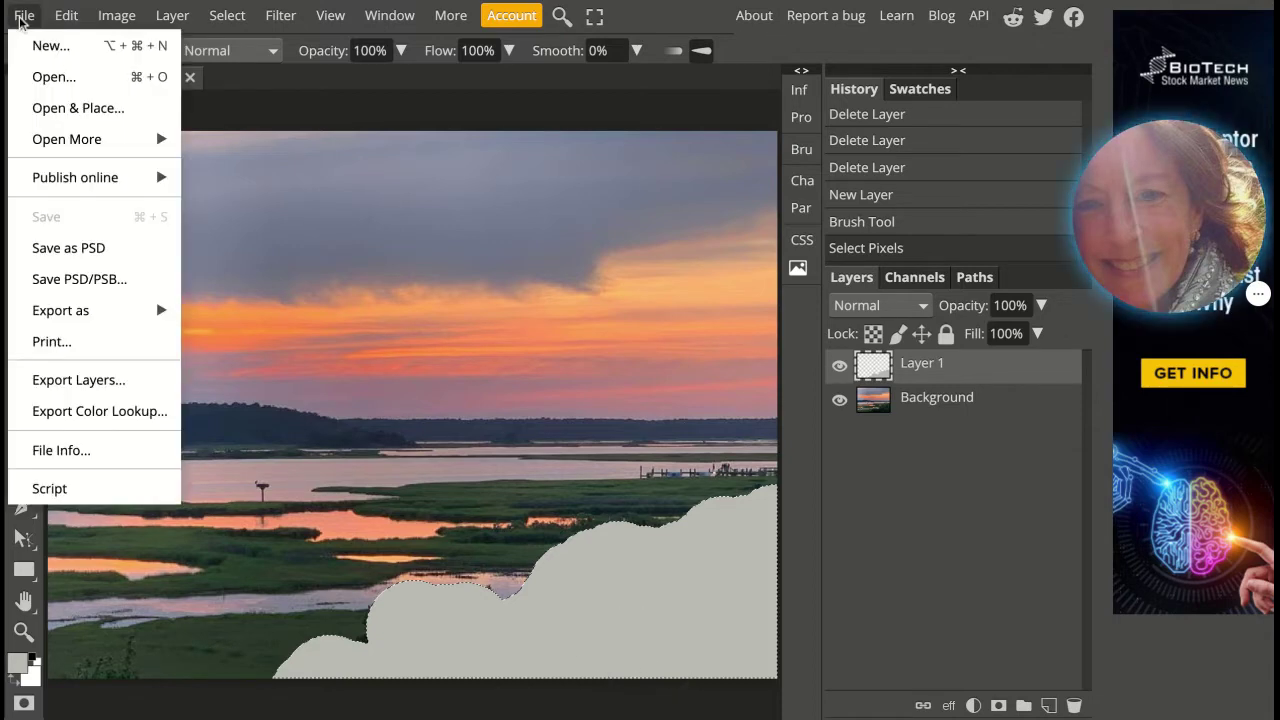
click(63, 110)
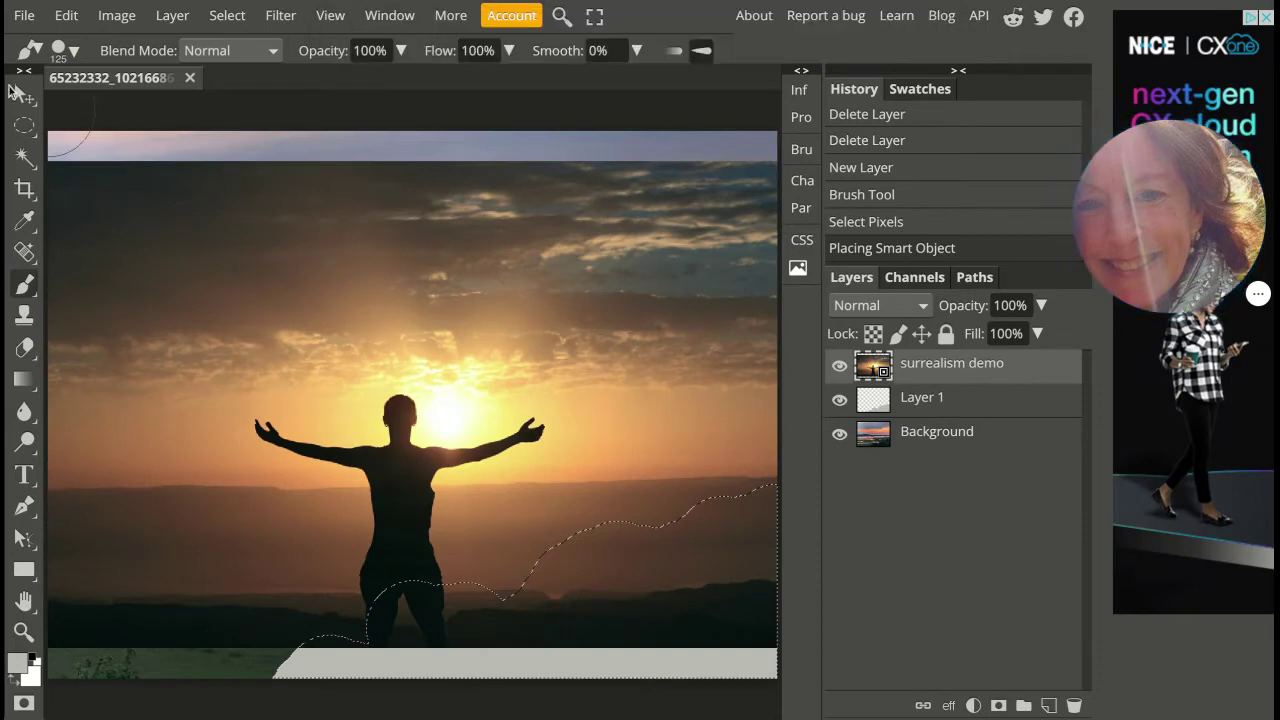
- Commit the silhouette photo and nudge it into position over the lower right
click(24, 94)
key(shift+Down)
key(shift+Right)
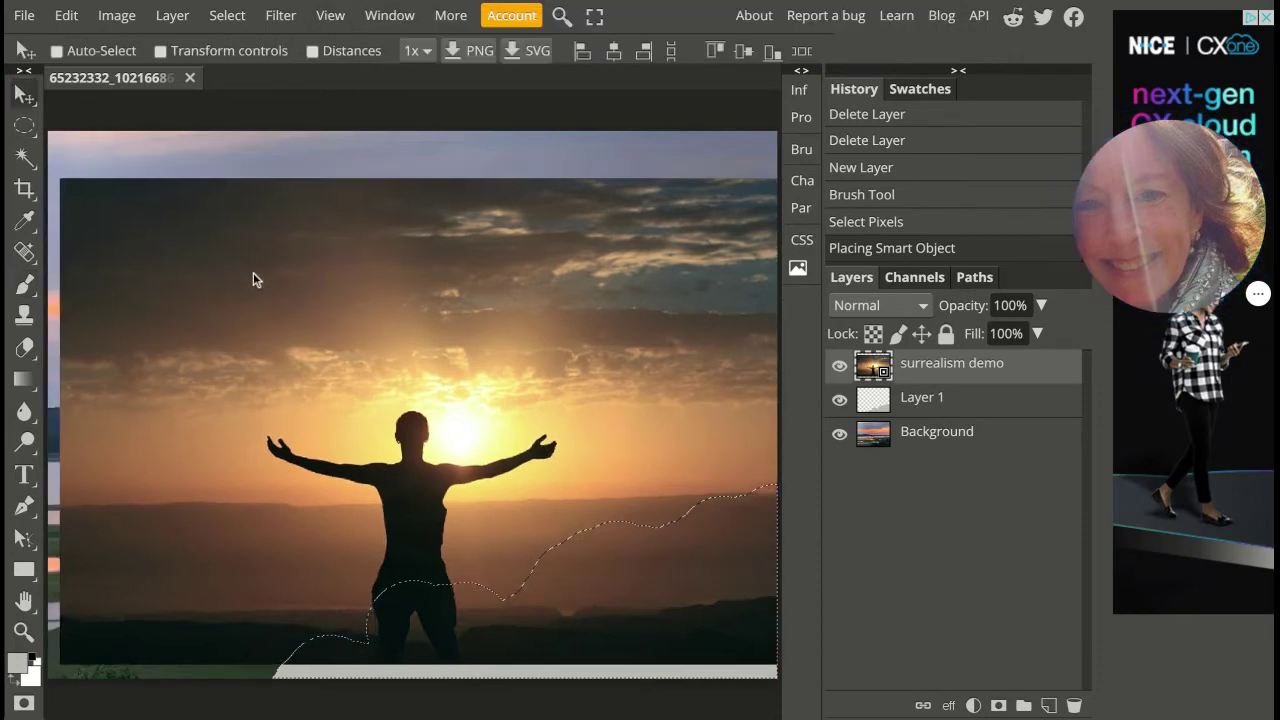
key(shift+Up)
key(shift+Up)
key(shift+Up)
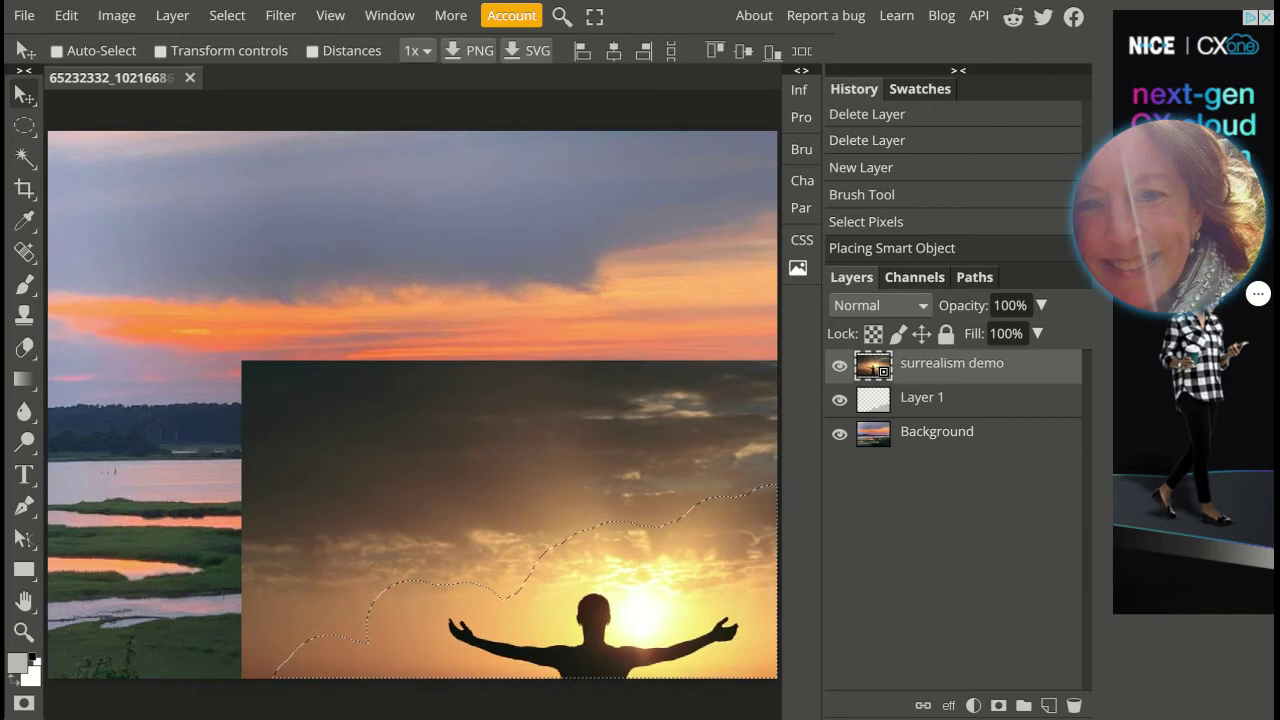
key(shift+Left)
key(Up)
key(Up)
key(Up)
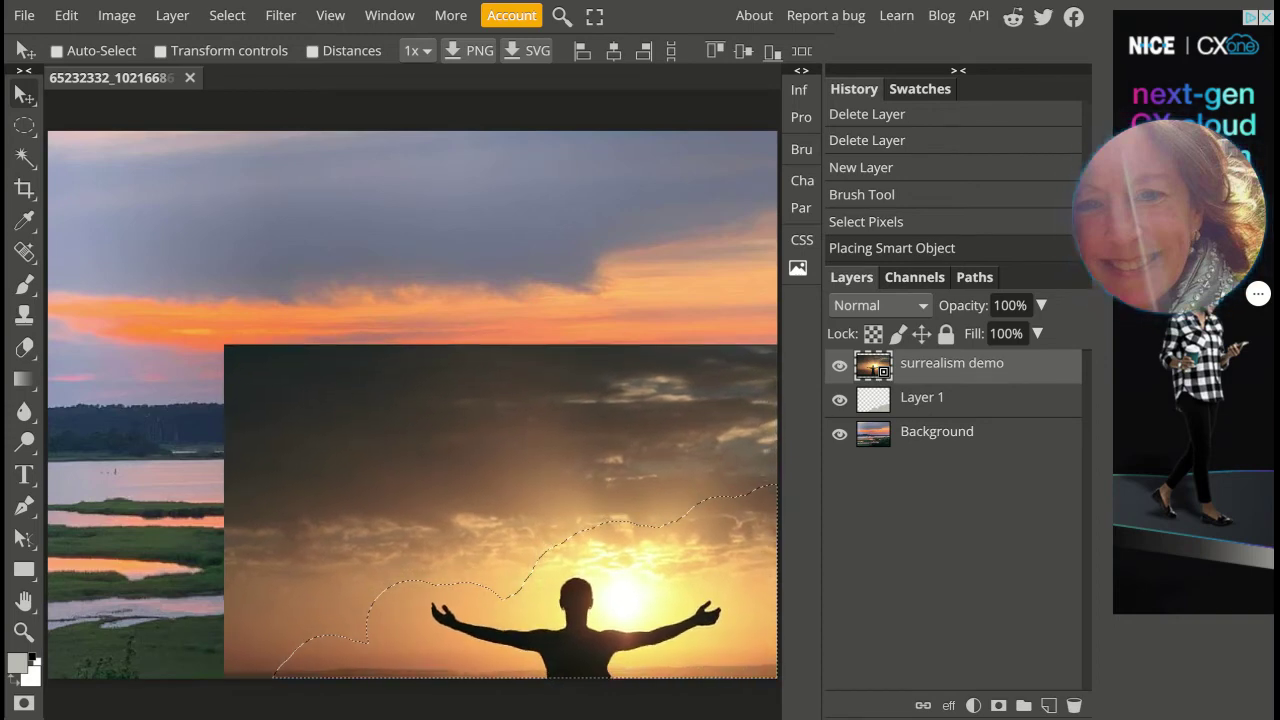
key(Up)
key(Up)
key(Up)
key(Up)
key(Right)
key(Right)
key(Right)
key(Right)
key(Right)
key(Right)
key(Right)
key(Up)
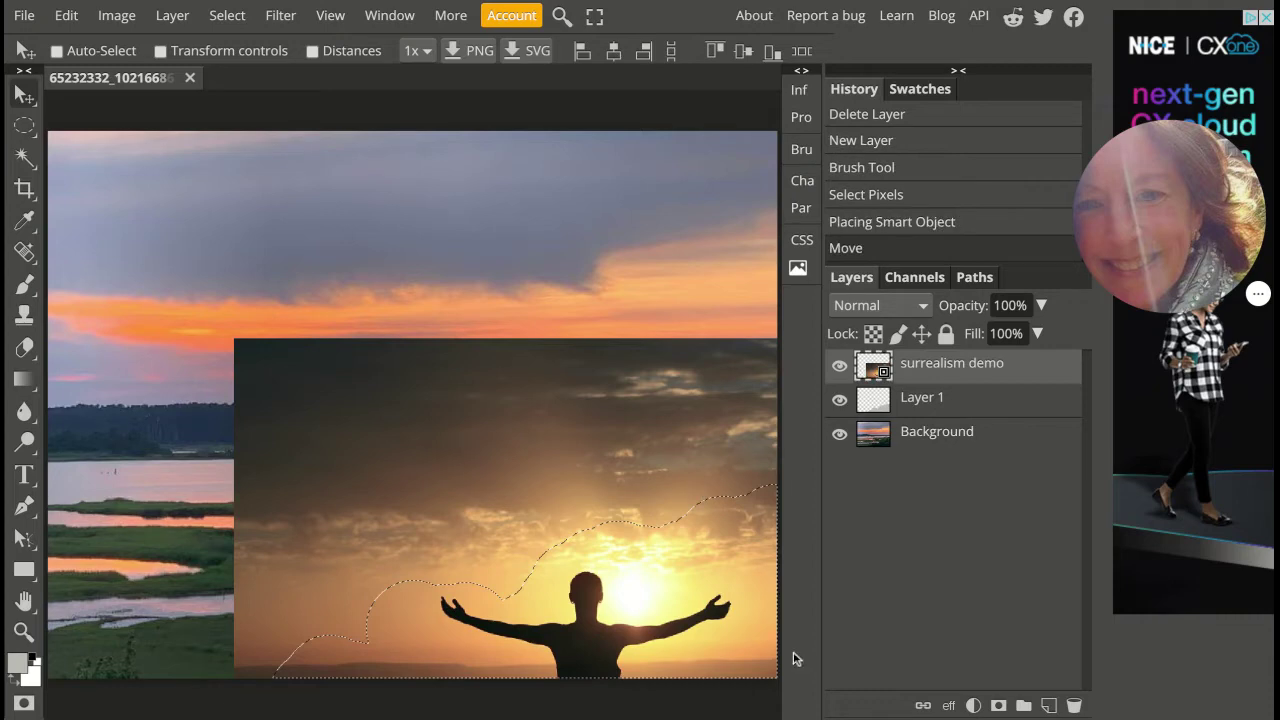
- Mask the silhouette photo to the cloud selection and delete the grey Layer 1
click(998, 707)
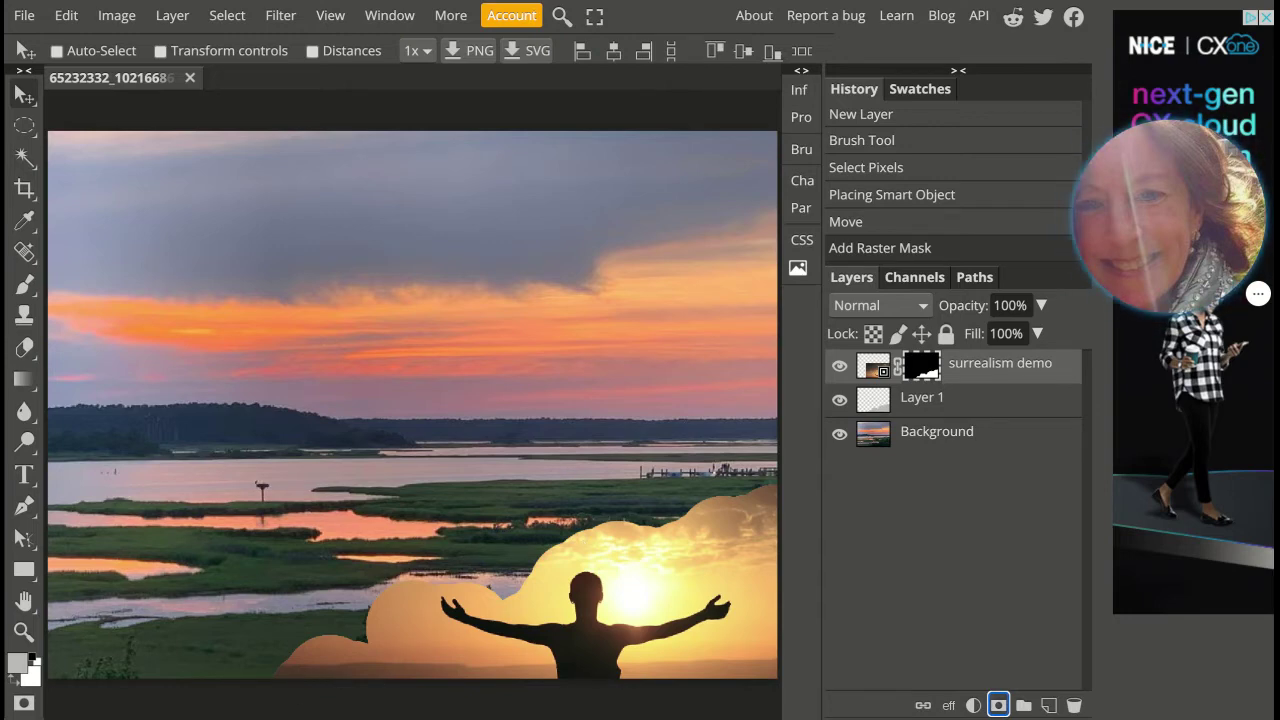
click(942, 408)
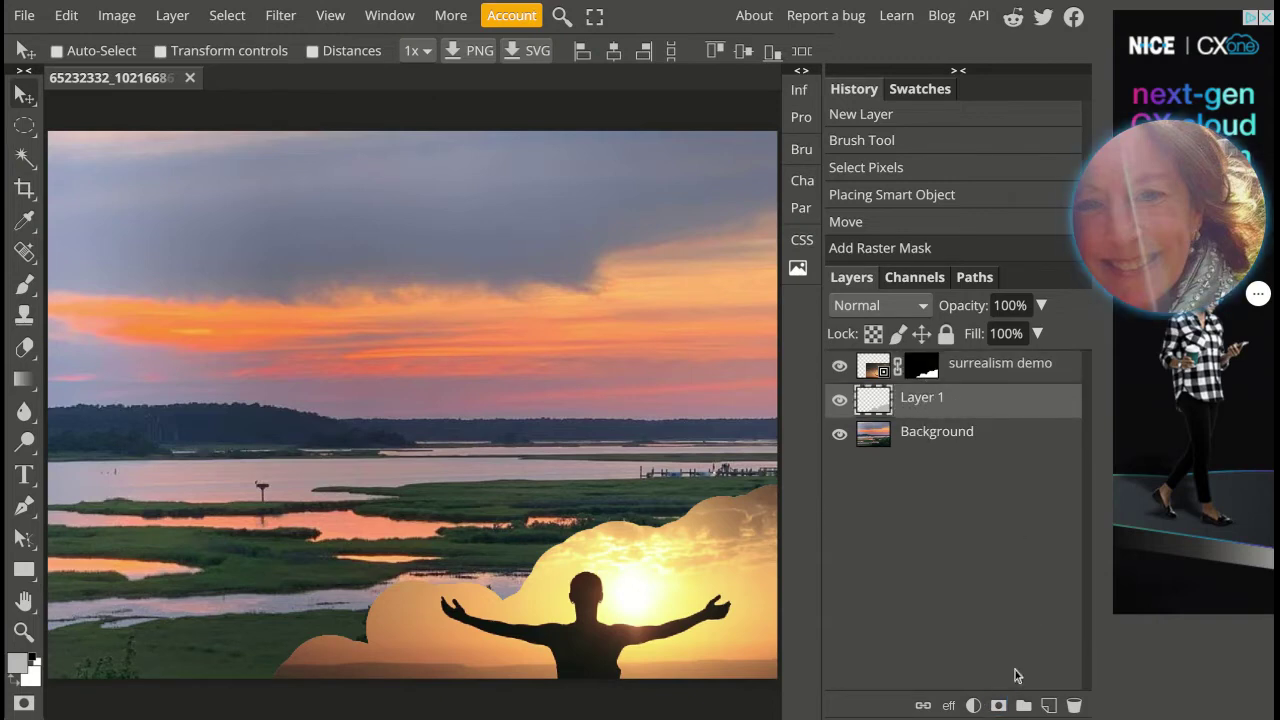
click(1074, 707)
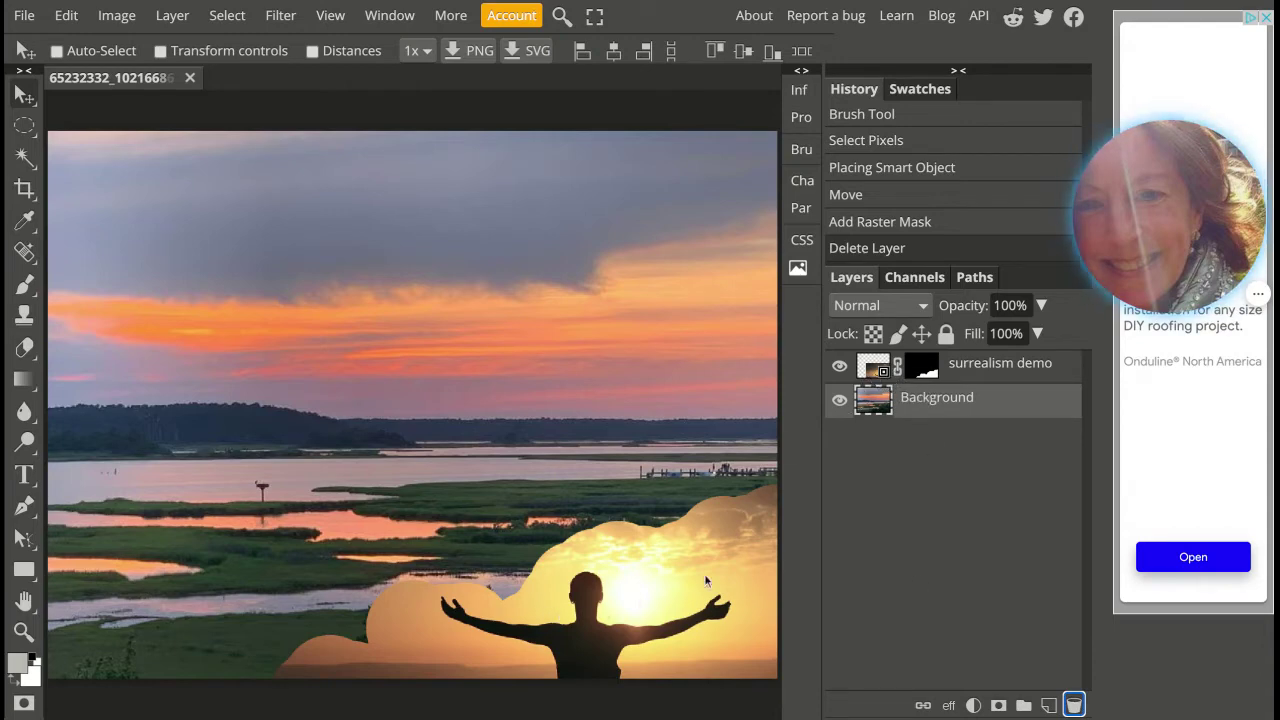
- Shift the figure slightly right and down inside its unlinked mask, then relink them
click(898, 369)
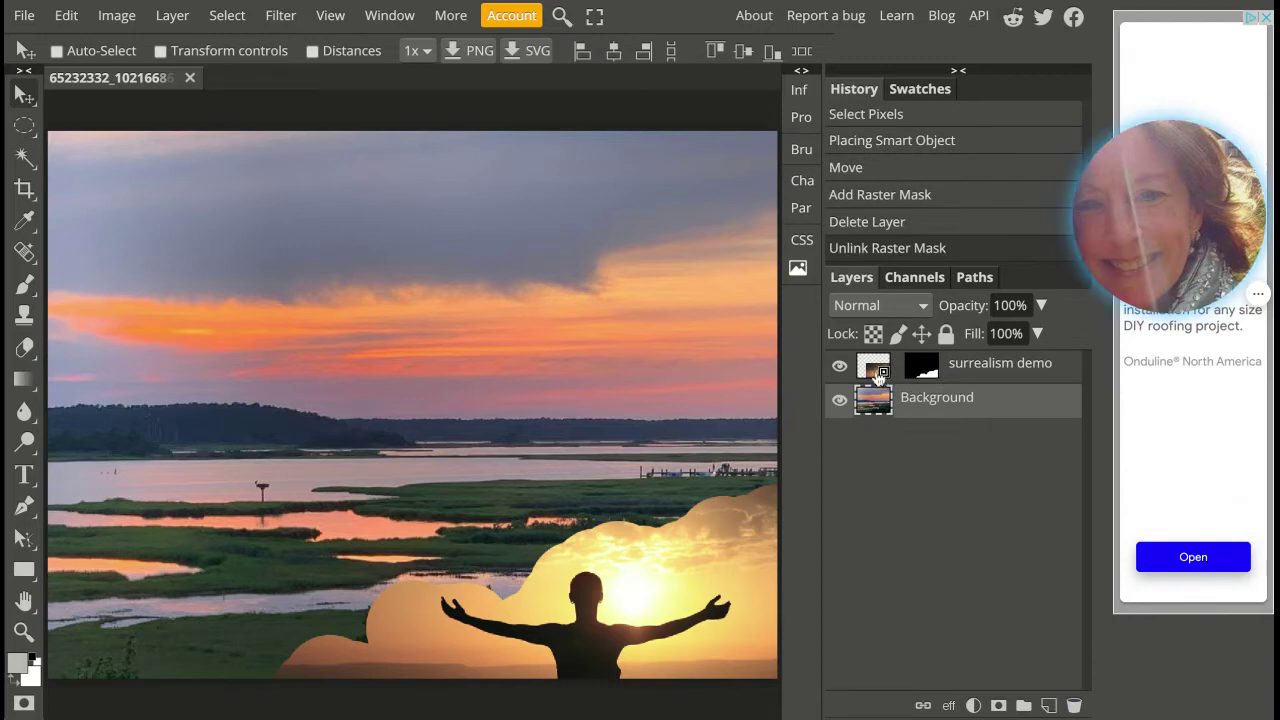
click(878, 376)
drag(626, 594, 636, 602)
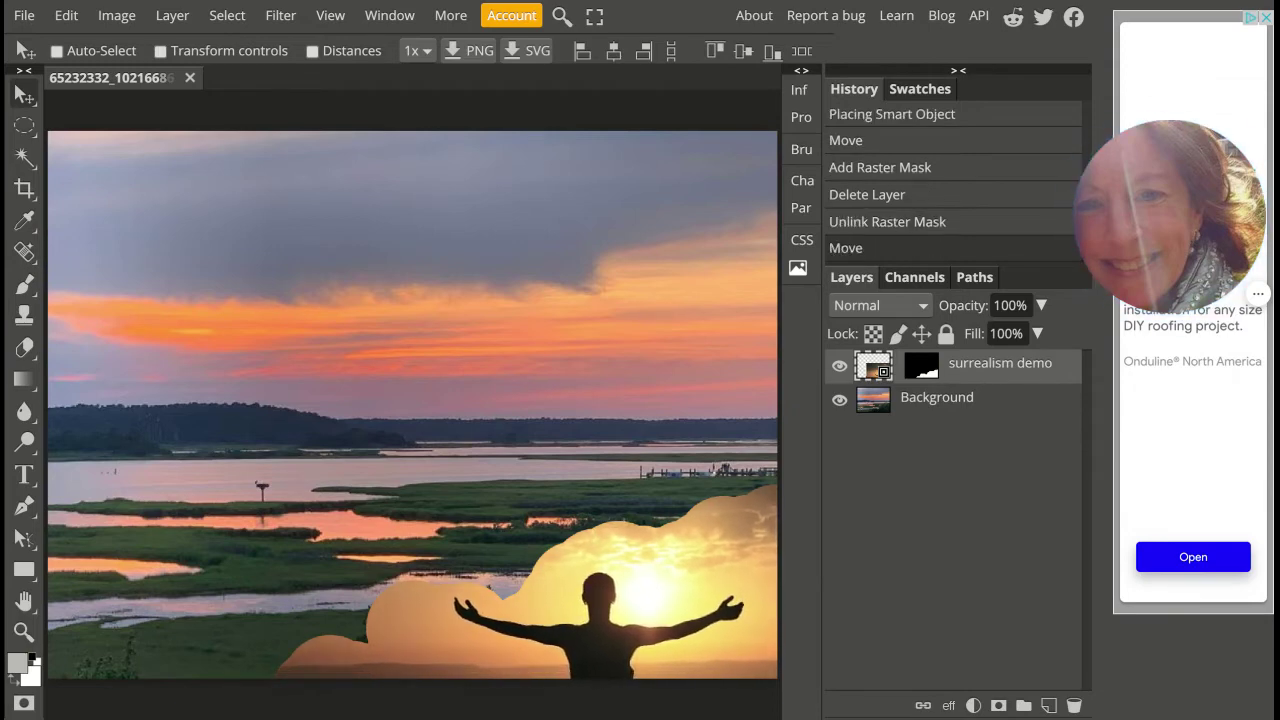
click(897, 367)
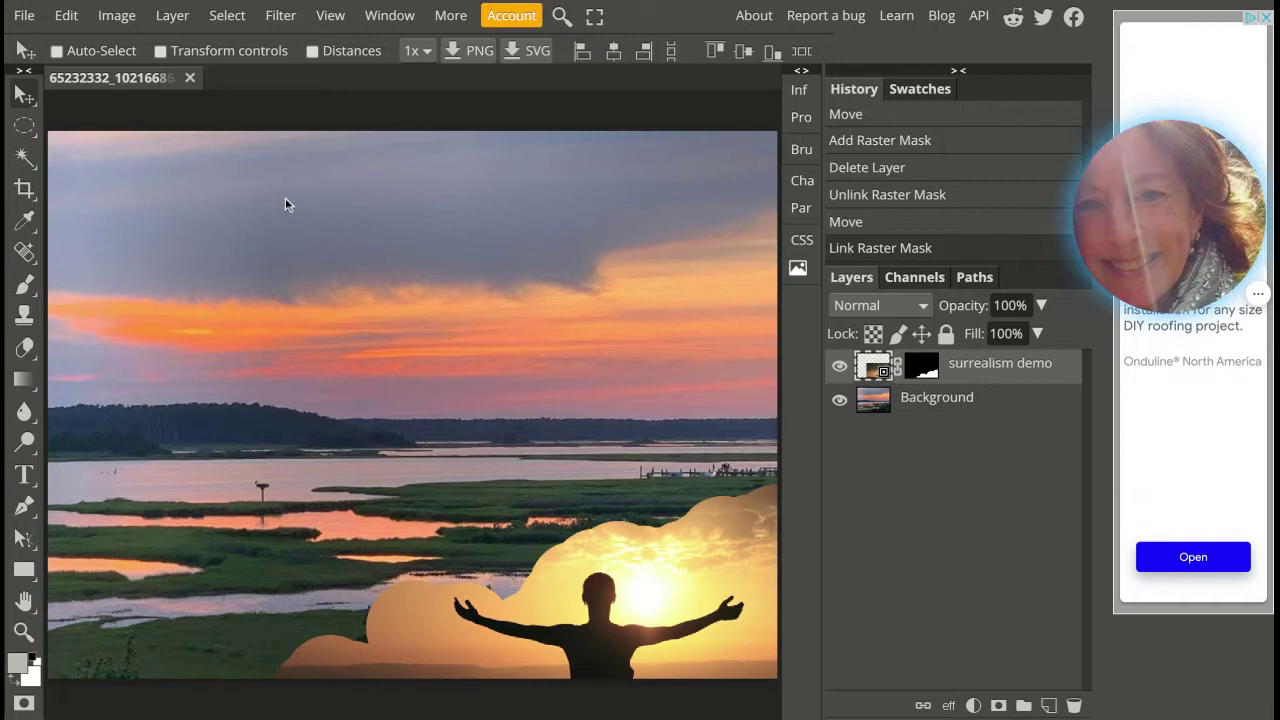
click(25, 129)
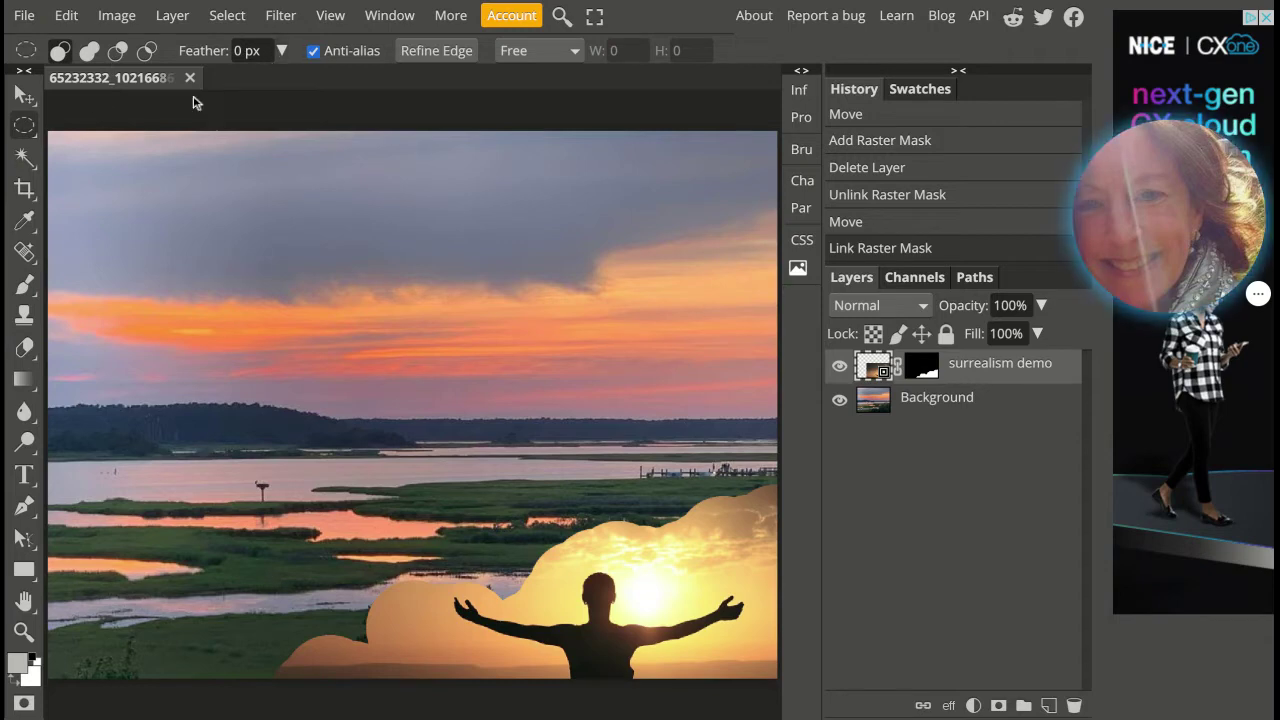
- Draw a circular selection with 27 px feather, about 370 px wide, over the left-centre sky
click(281, 52)
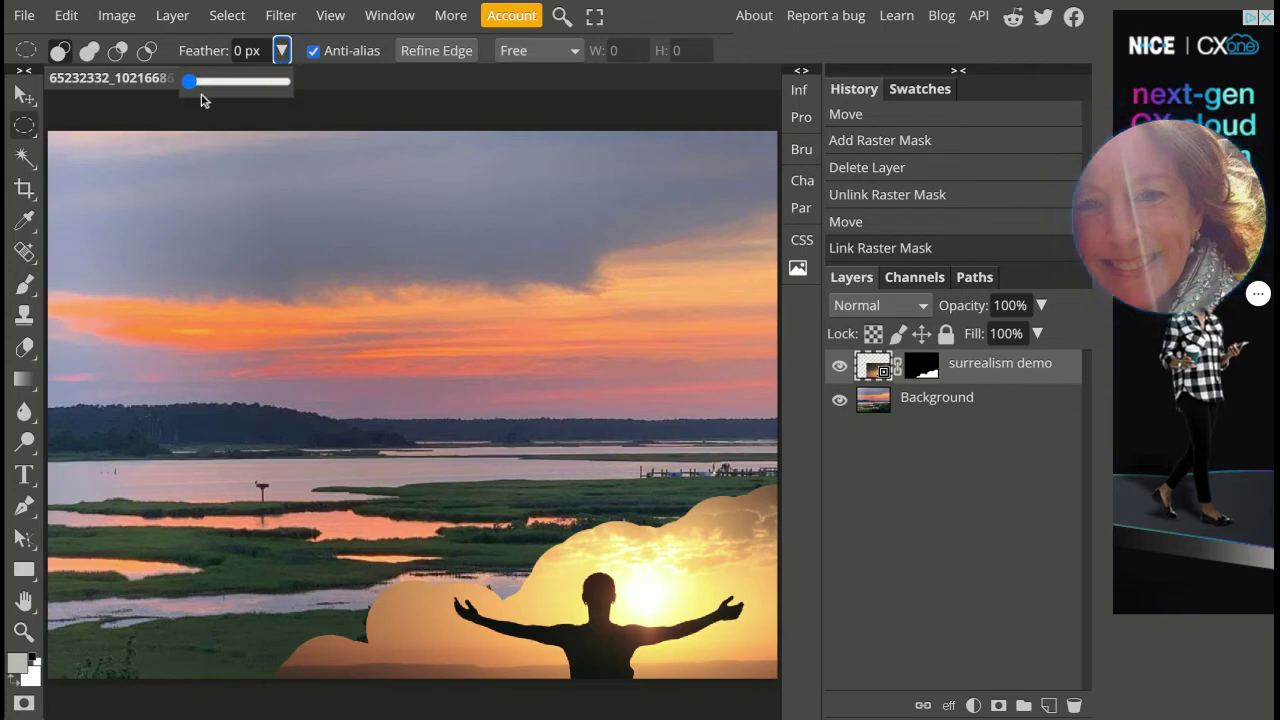
drag(190, 82, 214, 82)
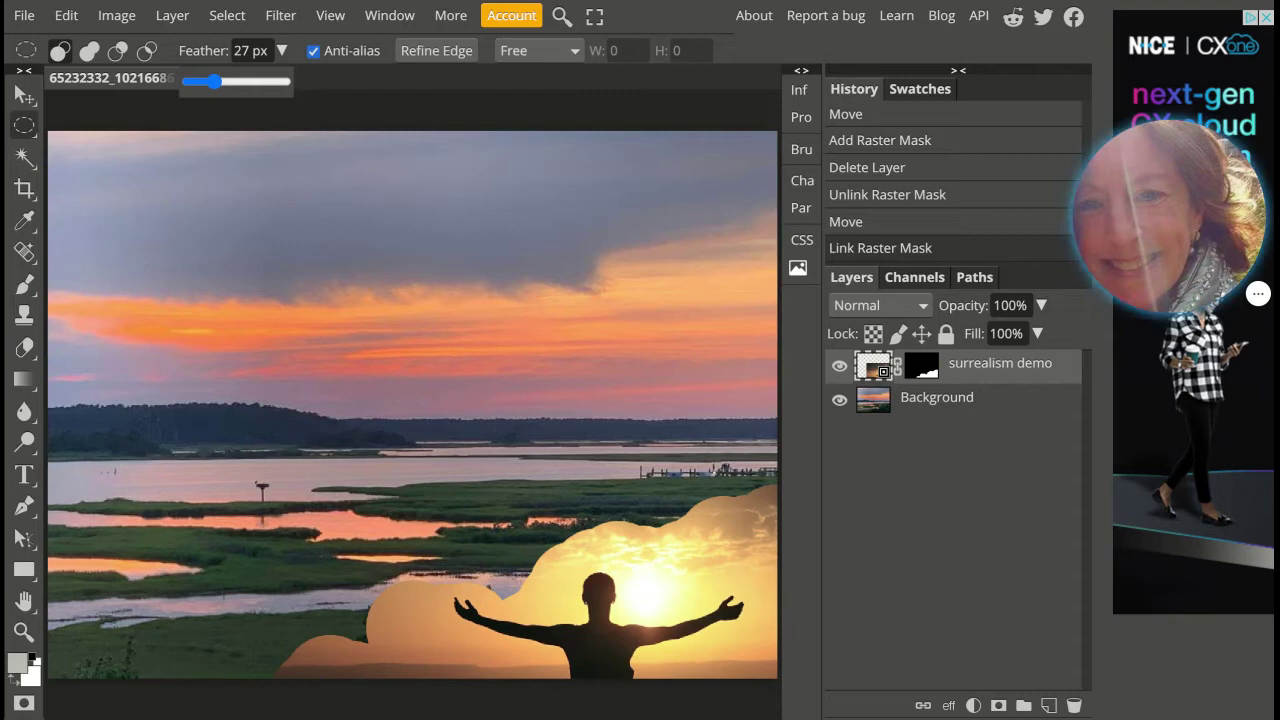
click(351, 83)
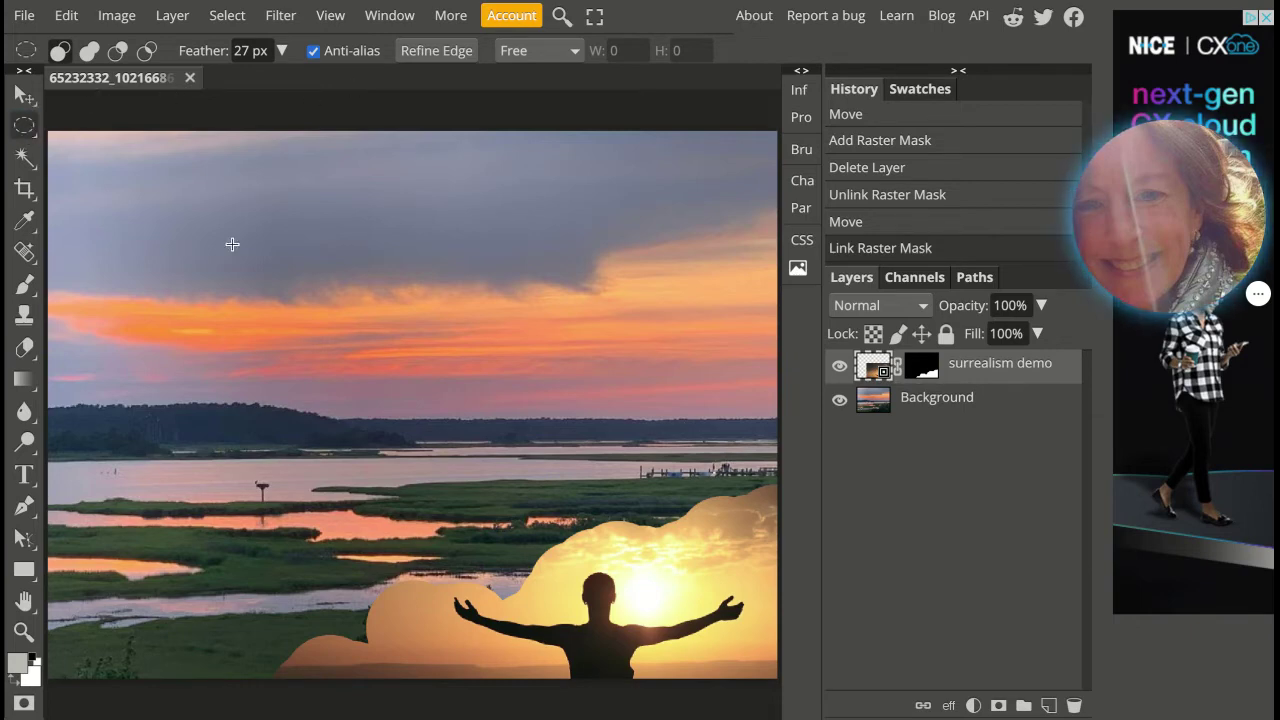
drag(289, 286, 286, 252)
drag(420, 372, 522, 541)
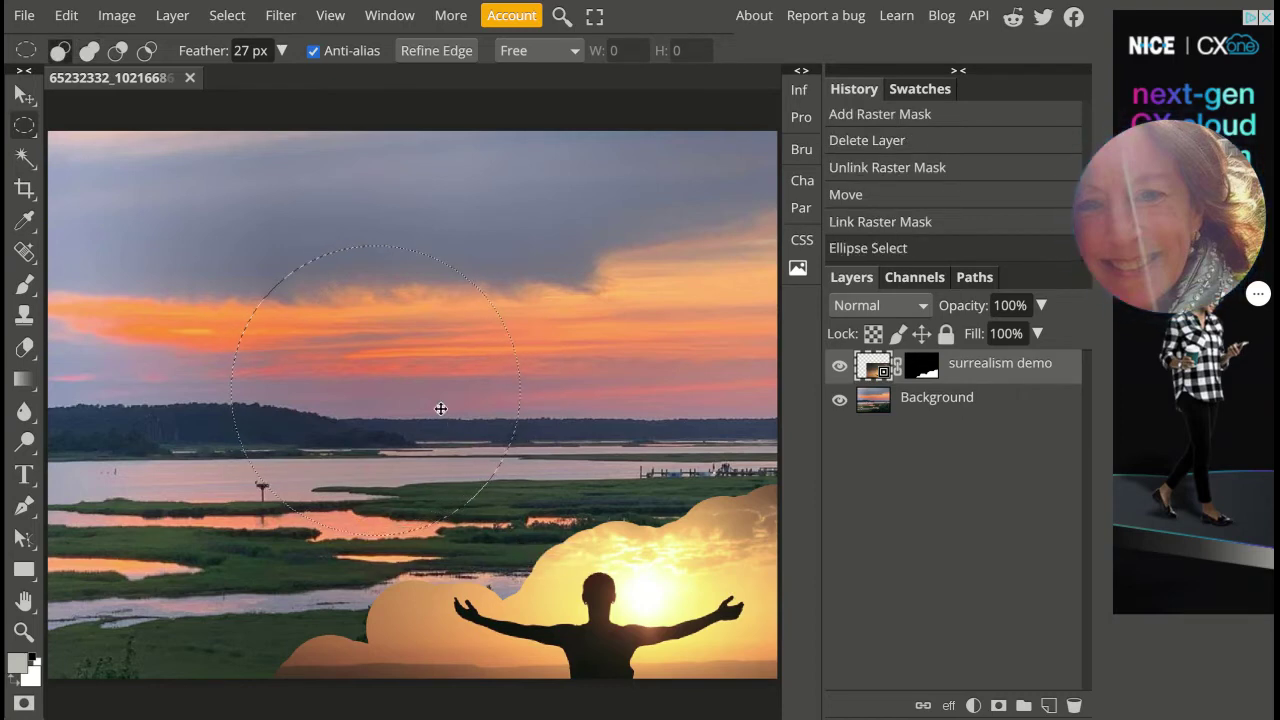
- Place the outdoor-yoga1 photo, shift it left and down, and mask it to the circle
click(24, 15)
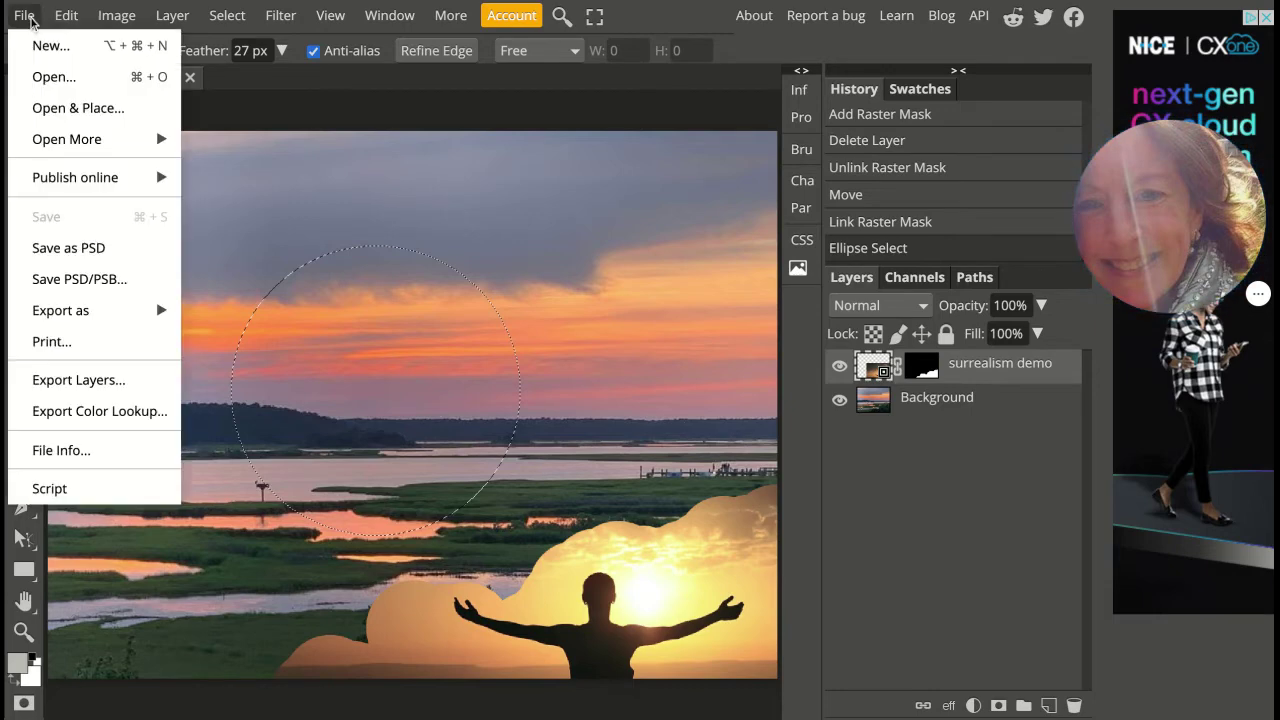
click(70, 110)
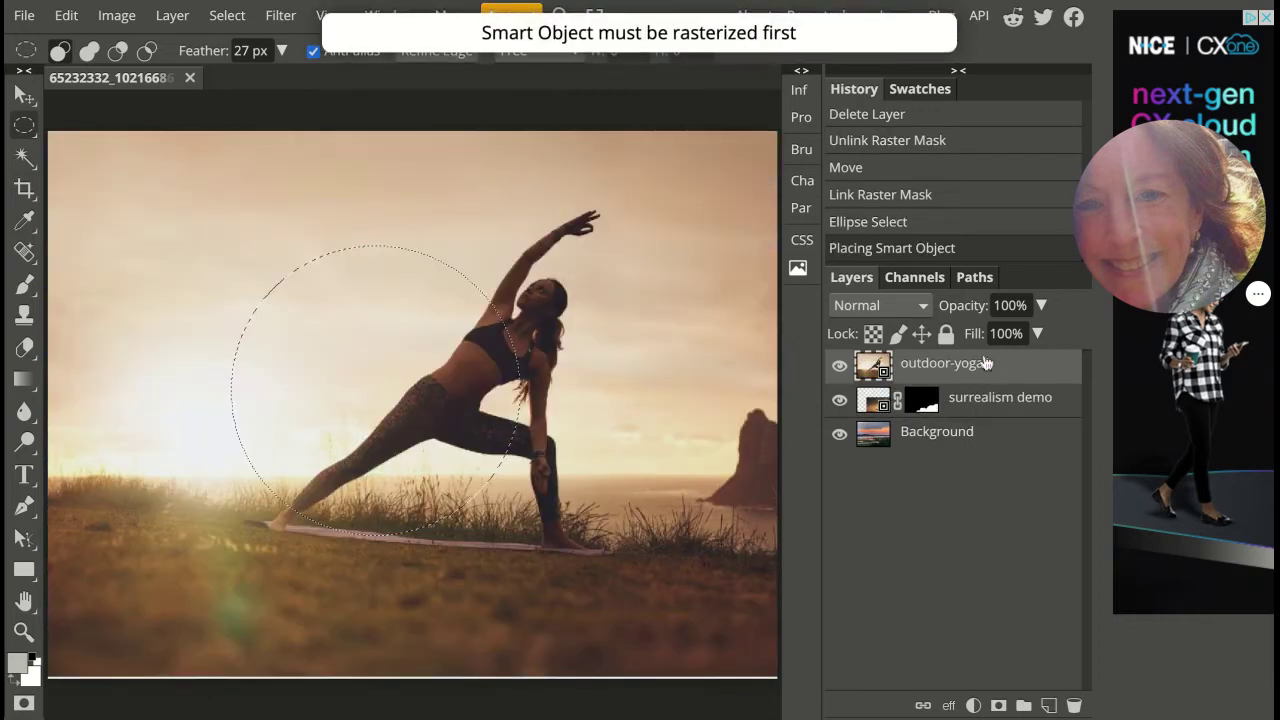
key(v)
drag(679, 240, 649, 265)
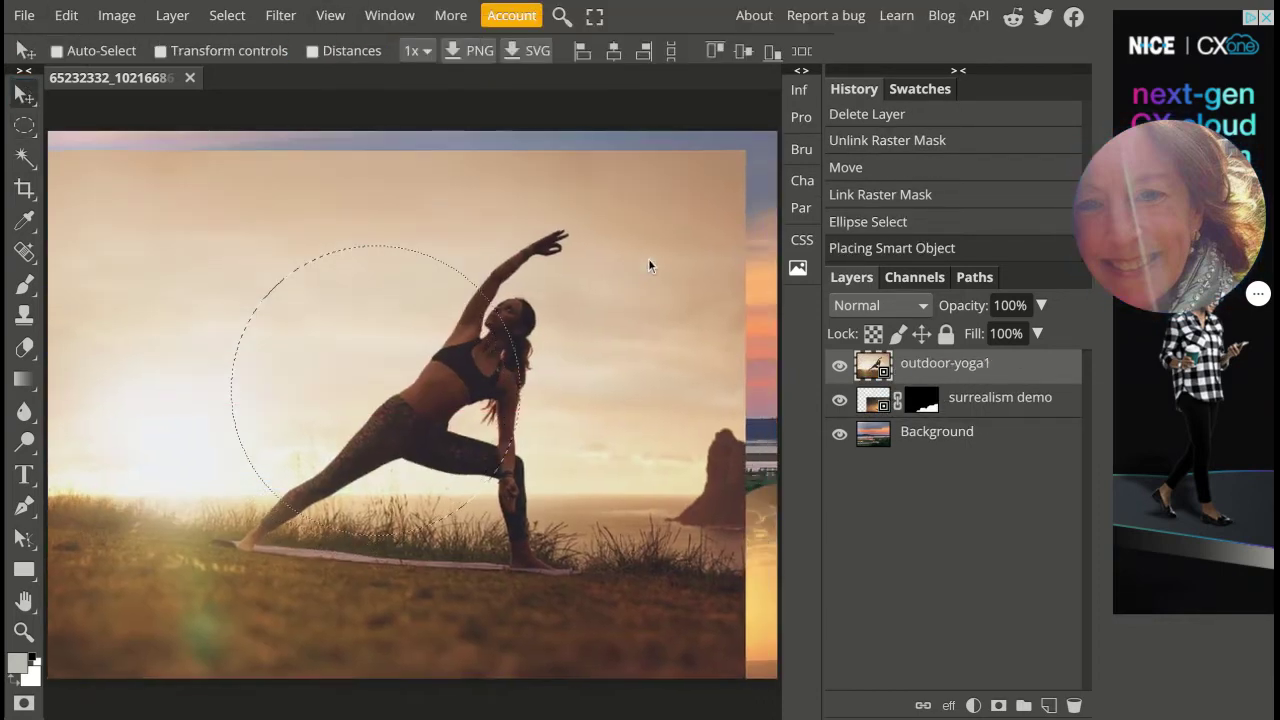
key(shift+Left)
key(shift+Left)
key(shift+Left)
key(shift+Left)
key(shift+Left)
key(shift+Left)
key(shift+Left)
key(shift+Left)
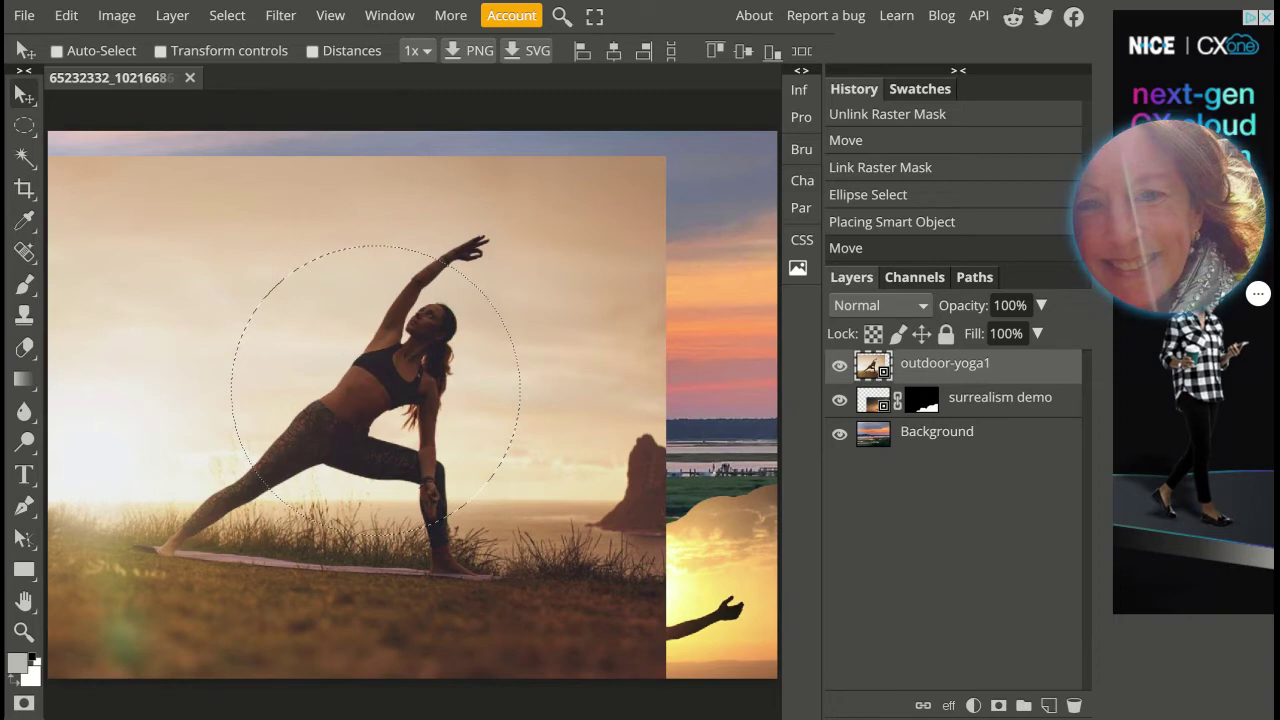
click(998, 706)
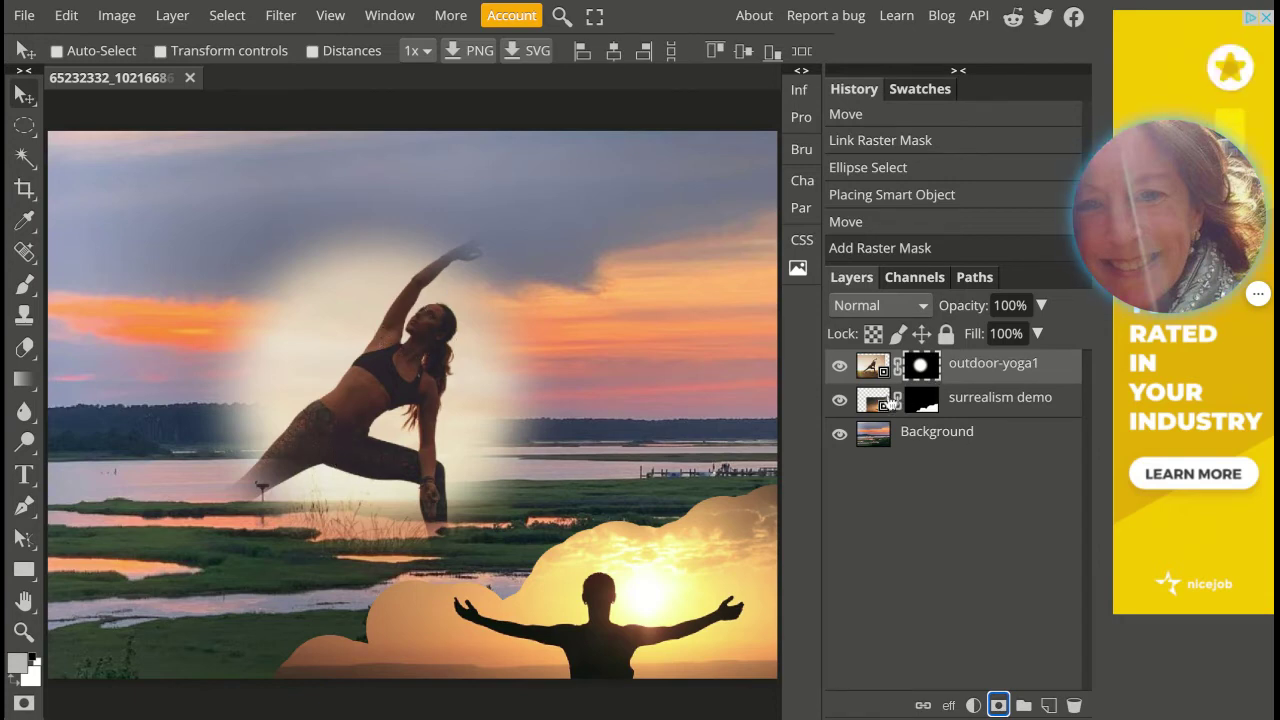
- Scale the yoga photo to about 78% inside its mask, relink, and move it upper-left
click(897, 370)
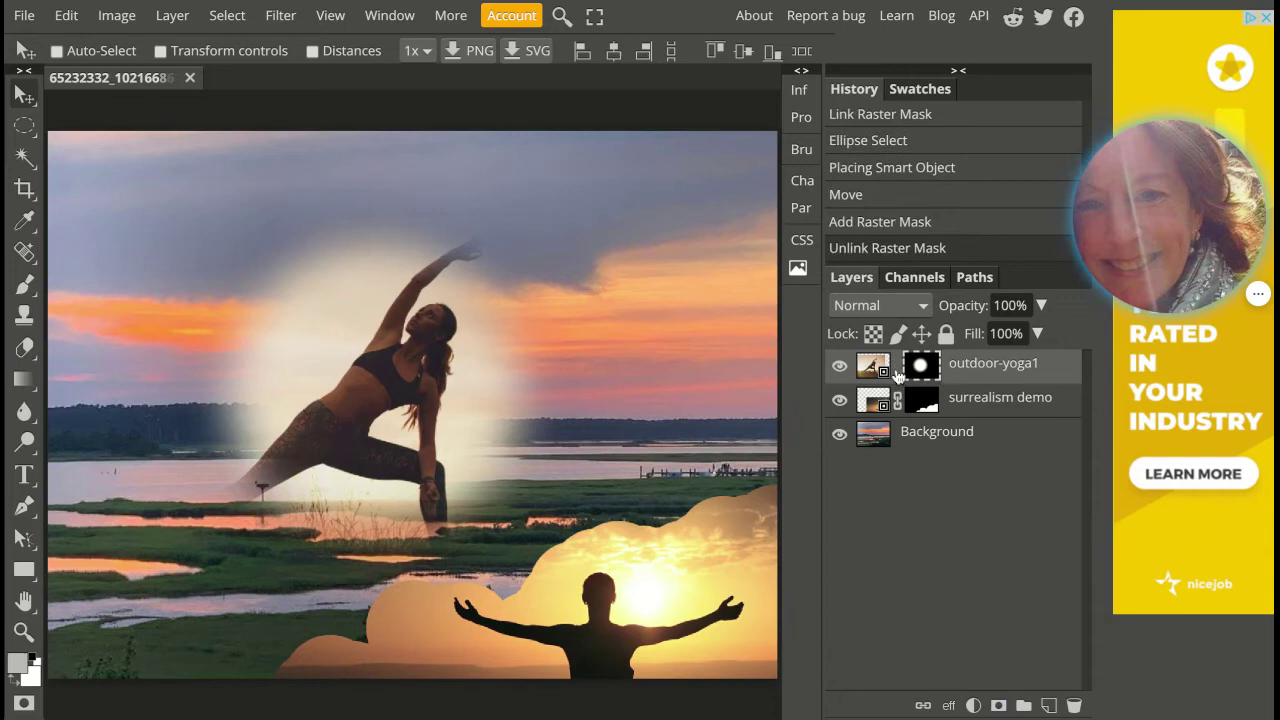
click(875, 372)
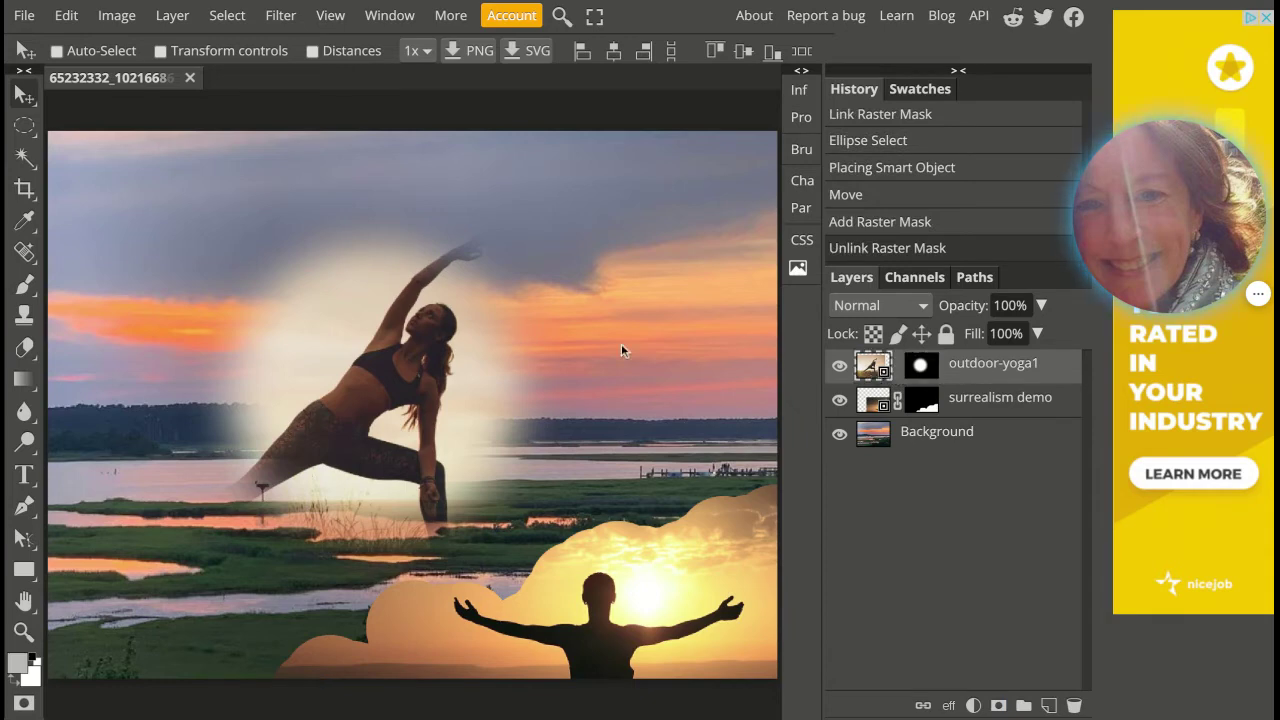
click(66, 15)
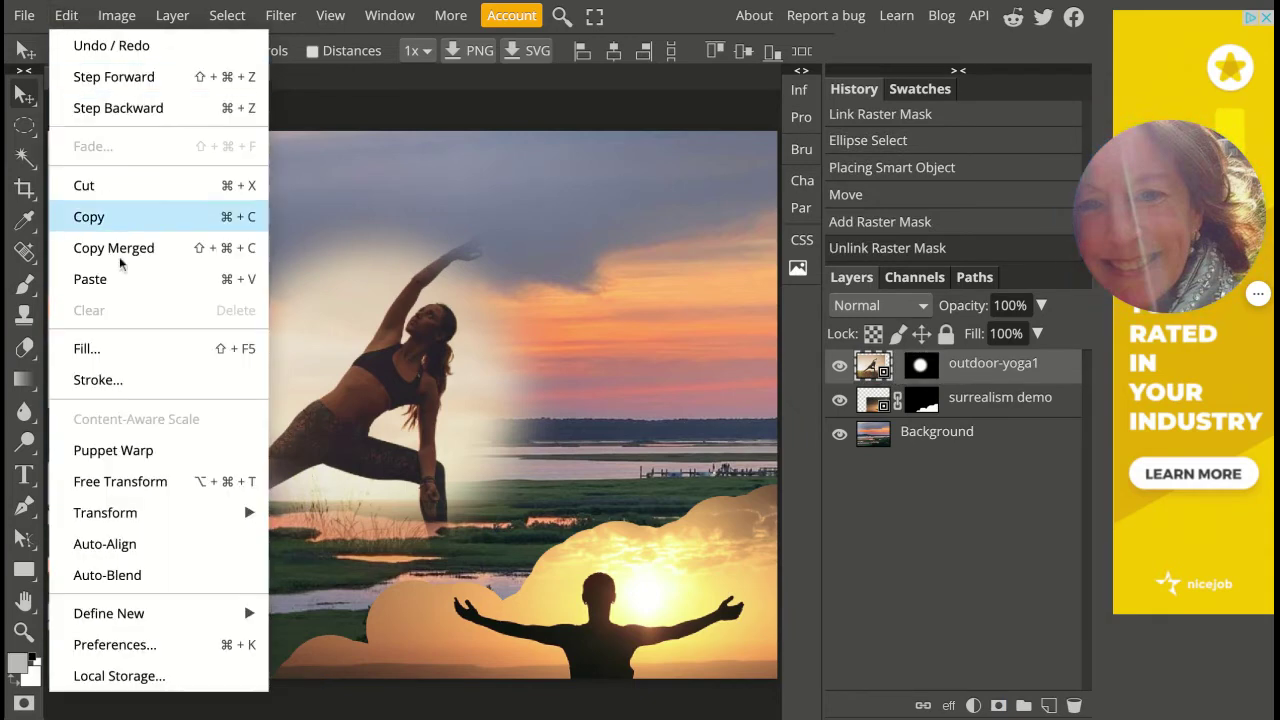
click(148, 481)
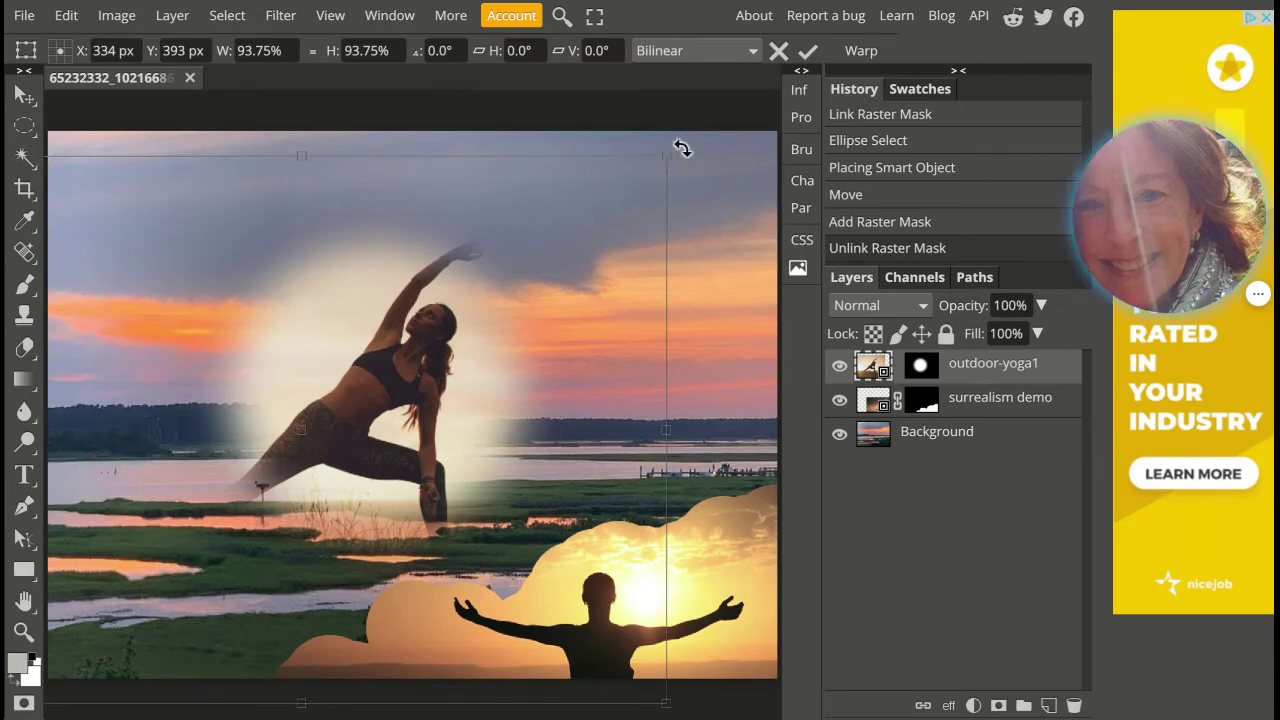
drag(666, 157, 543, 249)
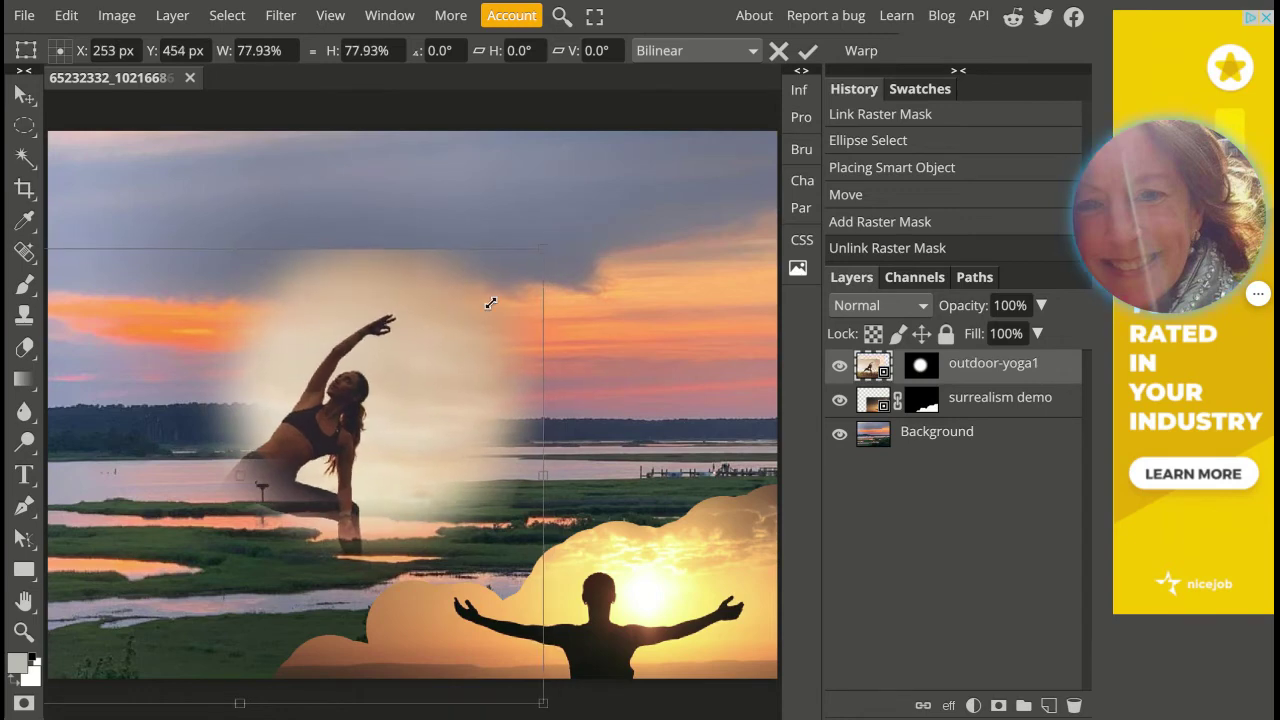
drag(340, 410, 424, 333)
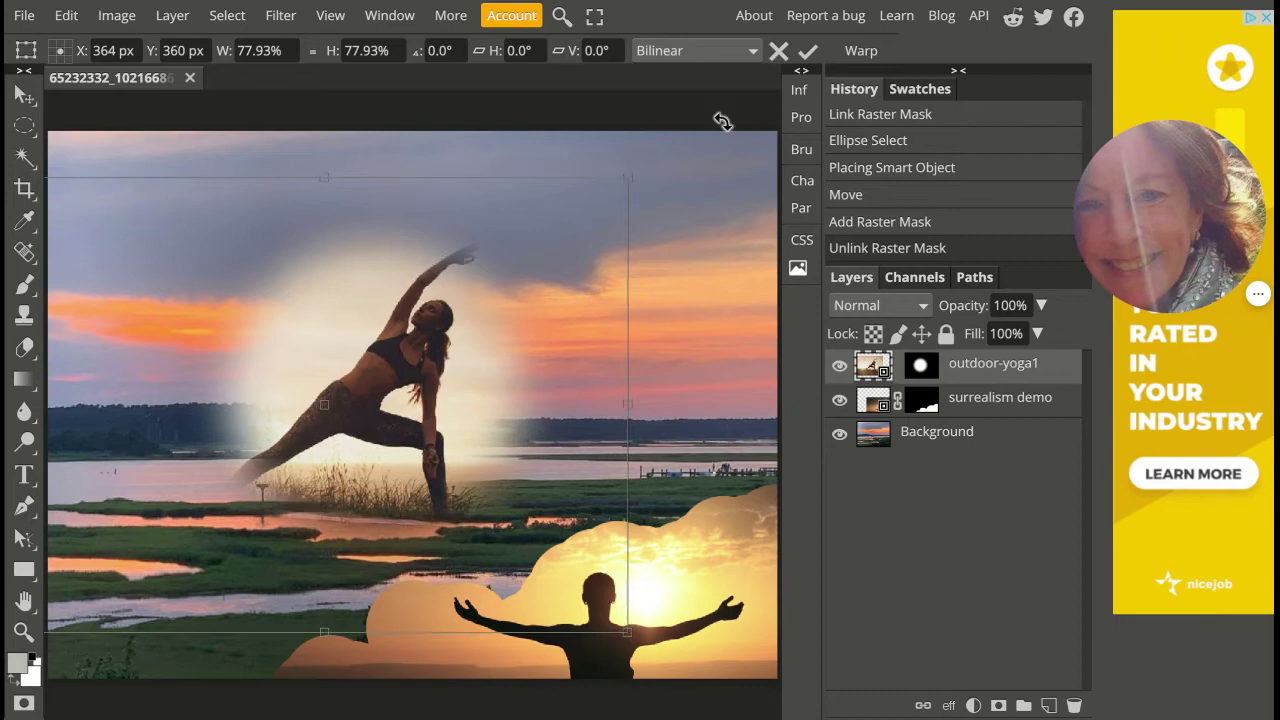
click(808, 50)
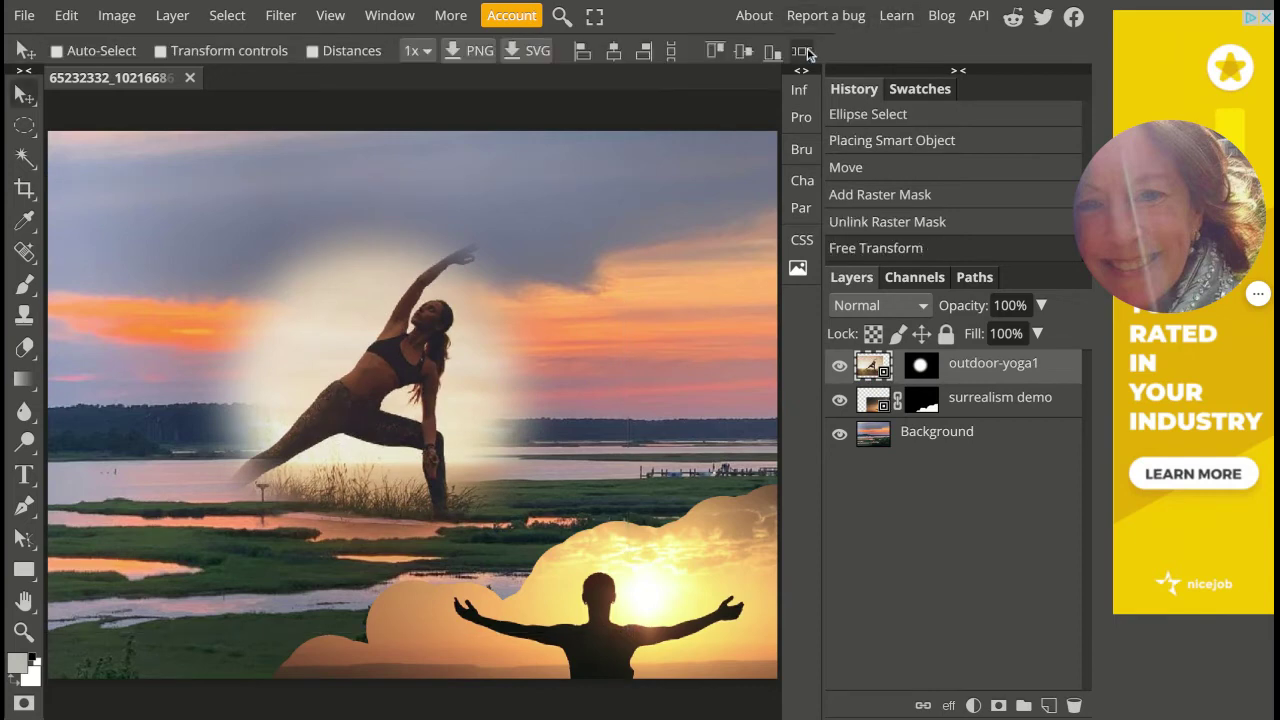
click(898, 366)
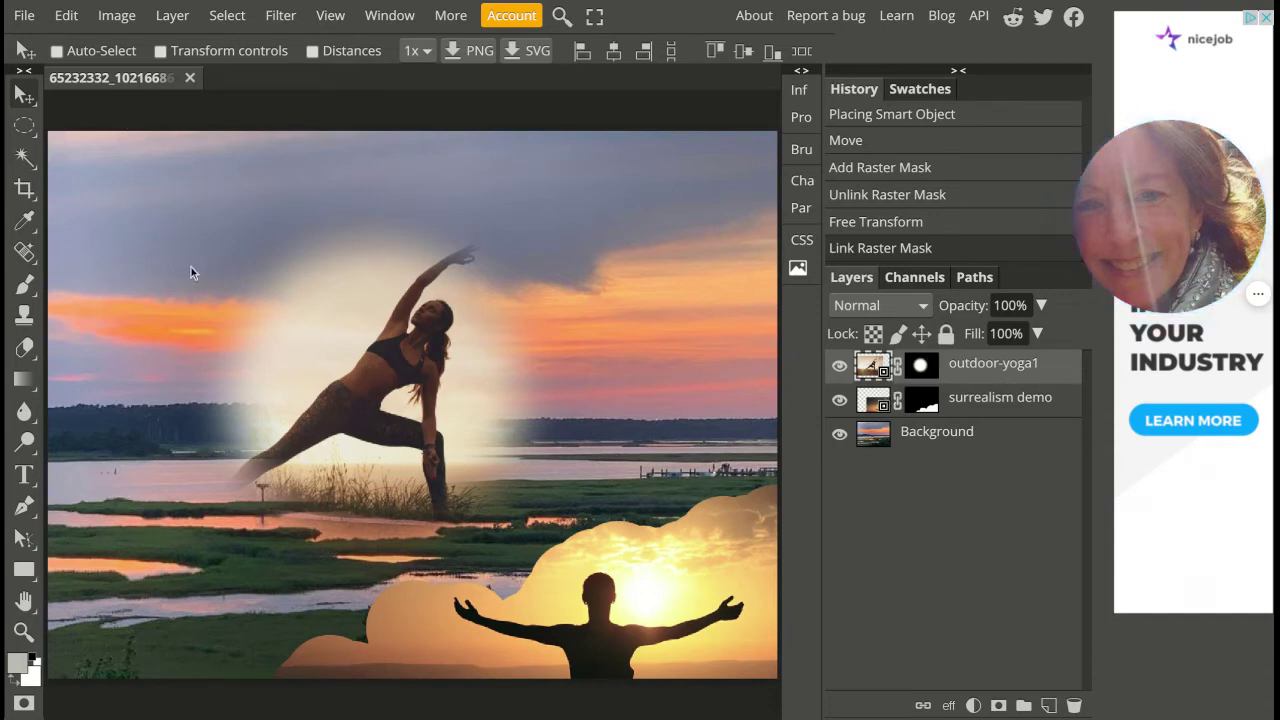
drag(469, 389, 324, 318)
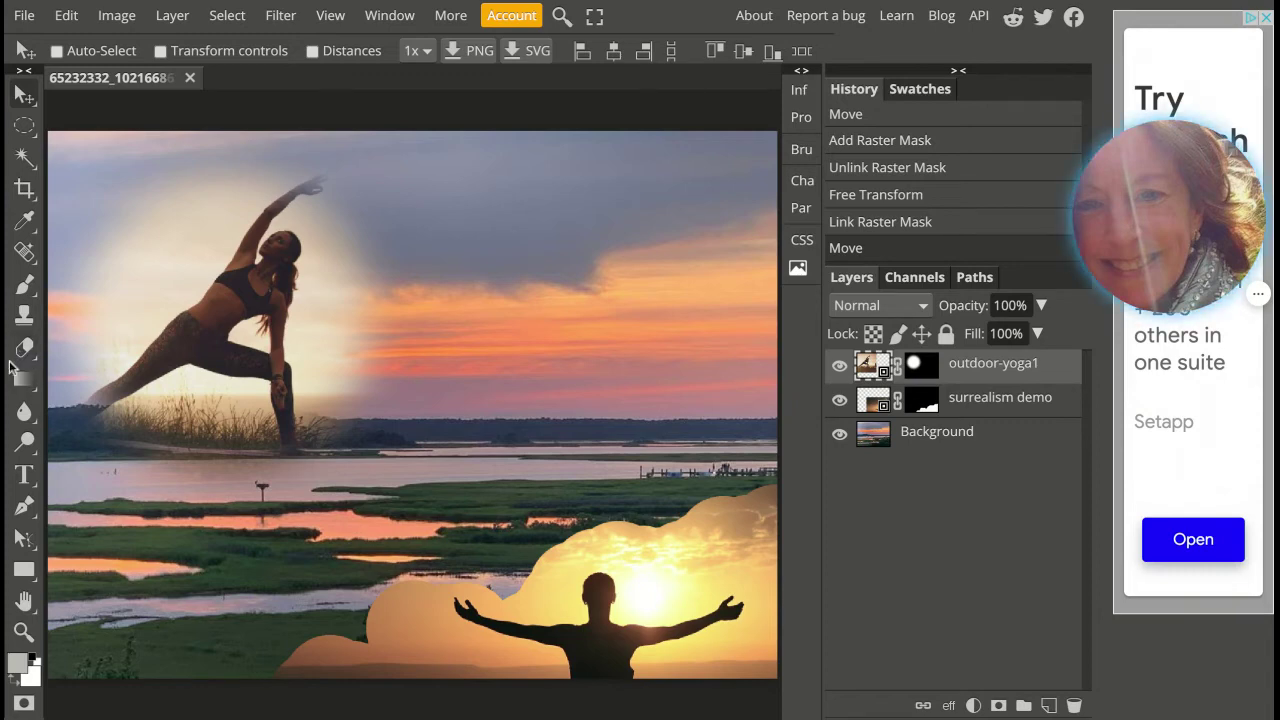
- Activate the standard Eraser and show its 300 px, 100% hardness brush settings
drag(22, 352, 62, 347)
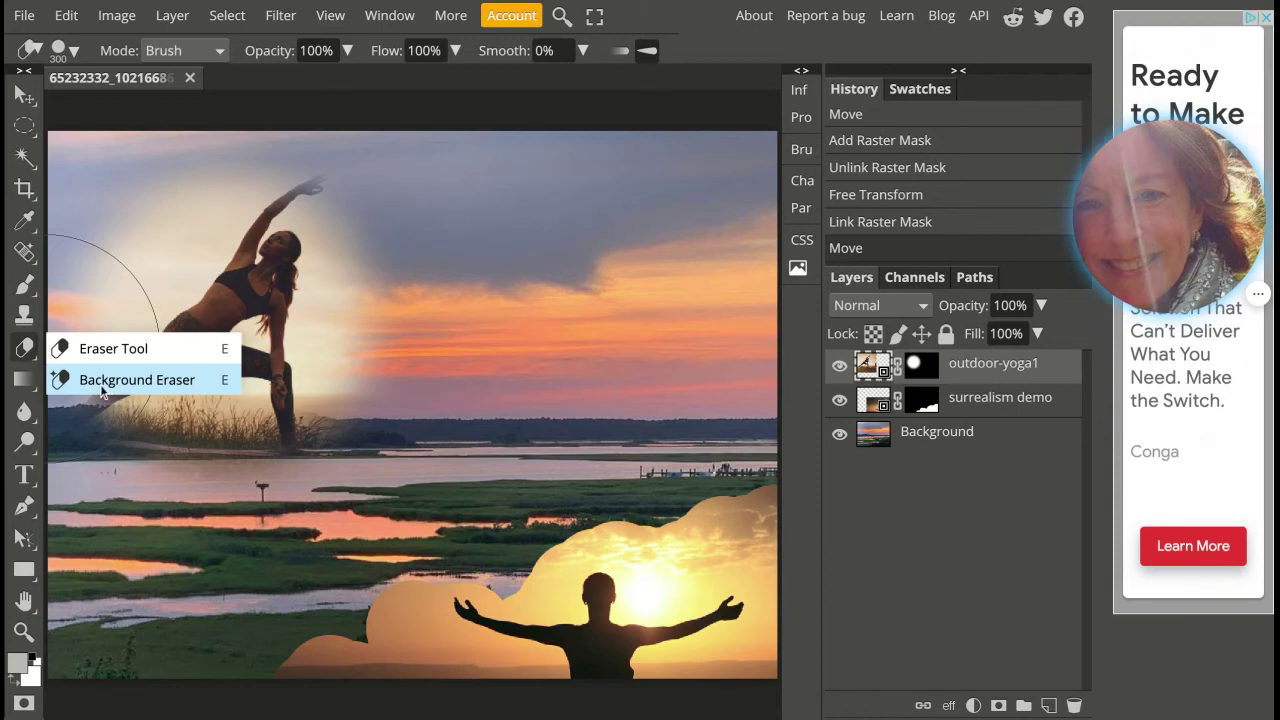
click(25, 358)
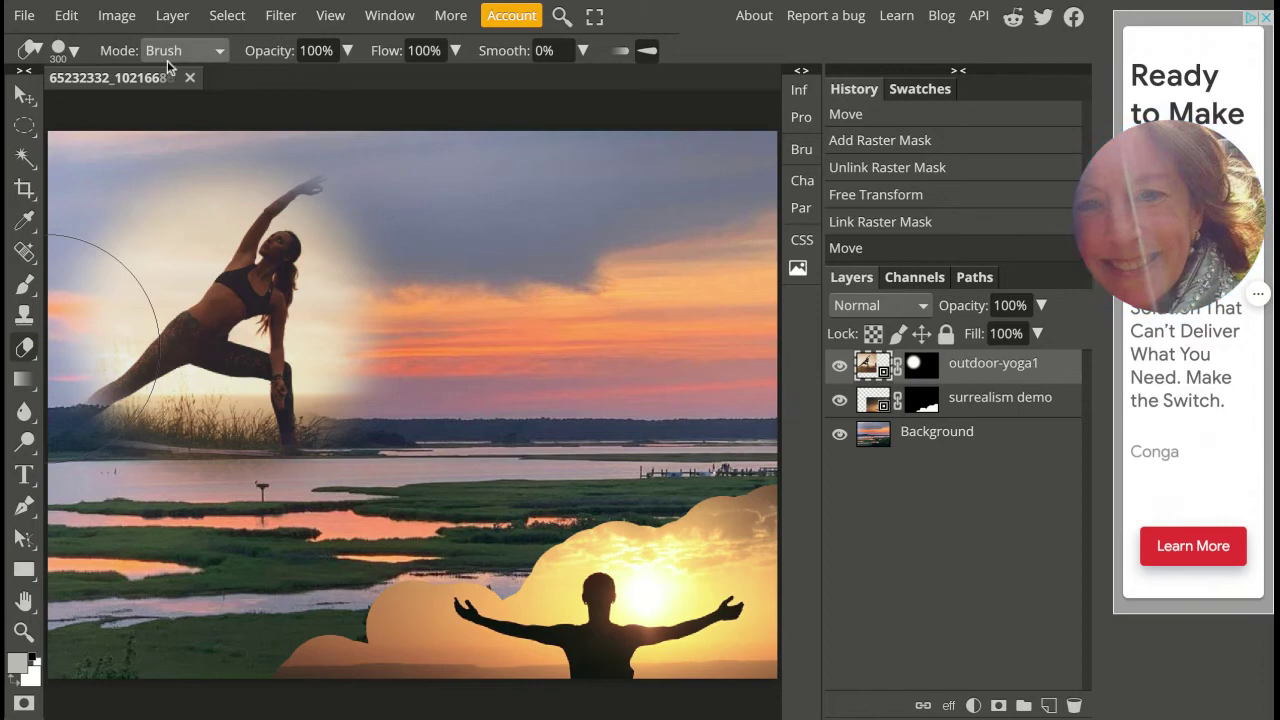
click(74, 52)
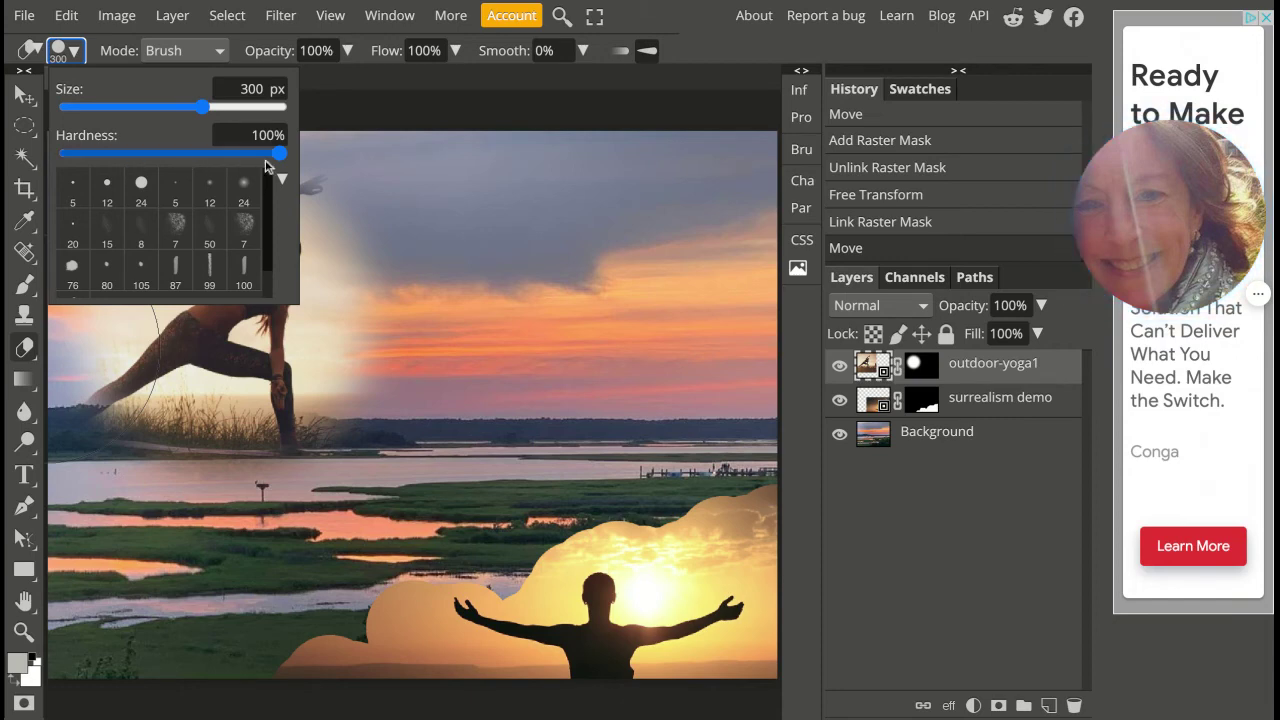
- Lower the 300 px eraser brush's hardness to 34%
drag(280, 155, 141, 153)
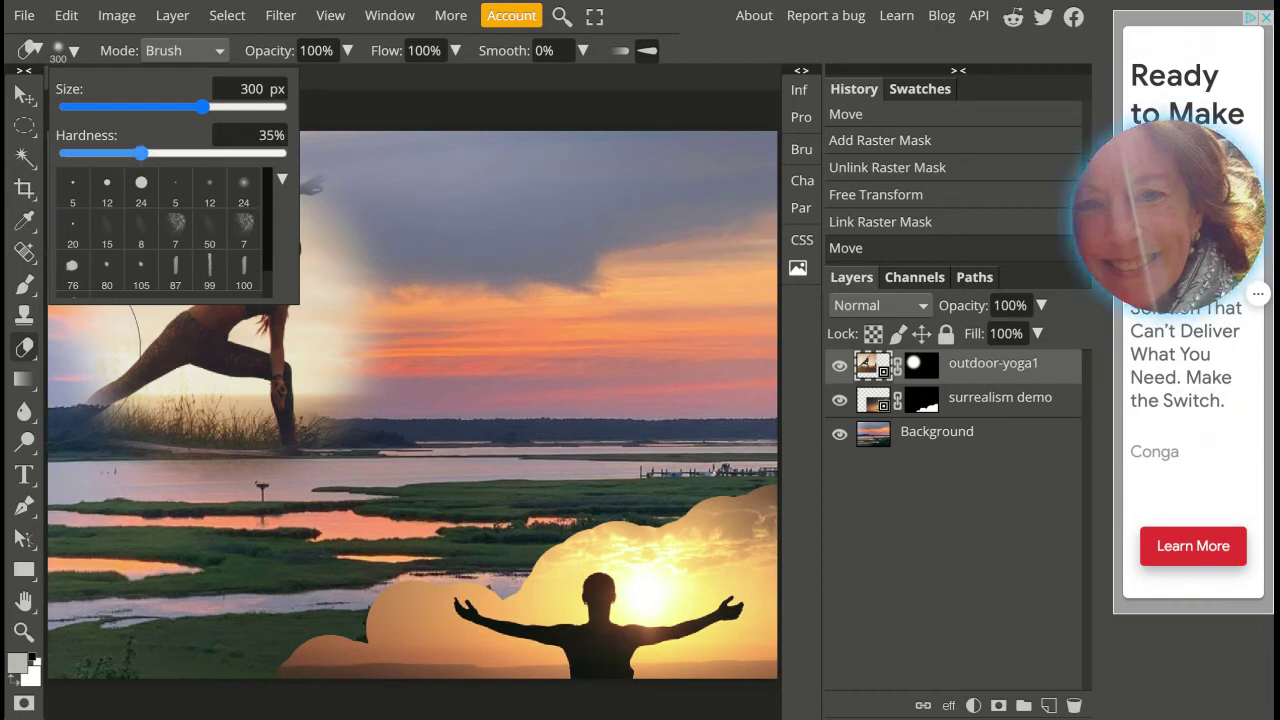
drag(143, 153, 147, 153)
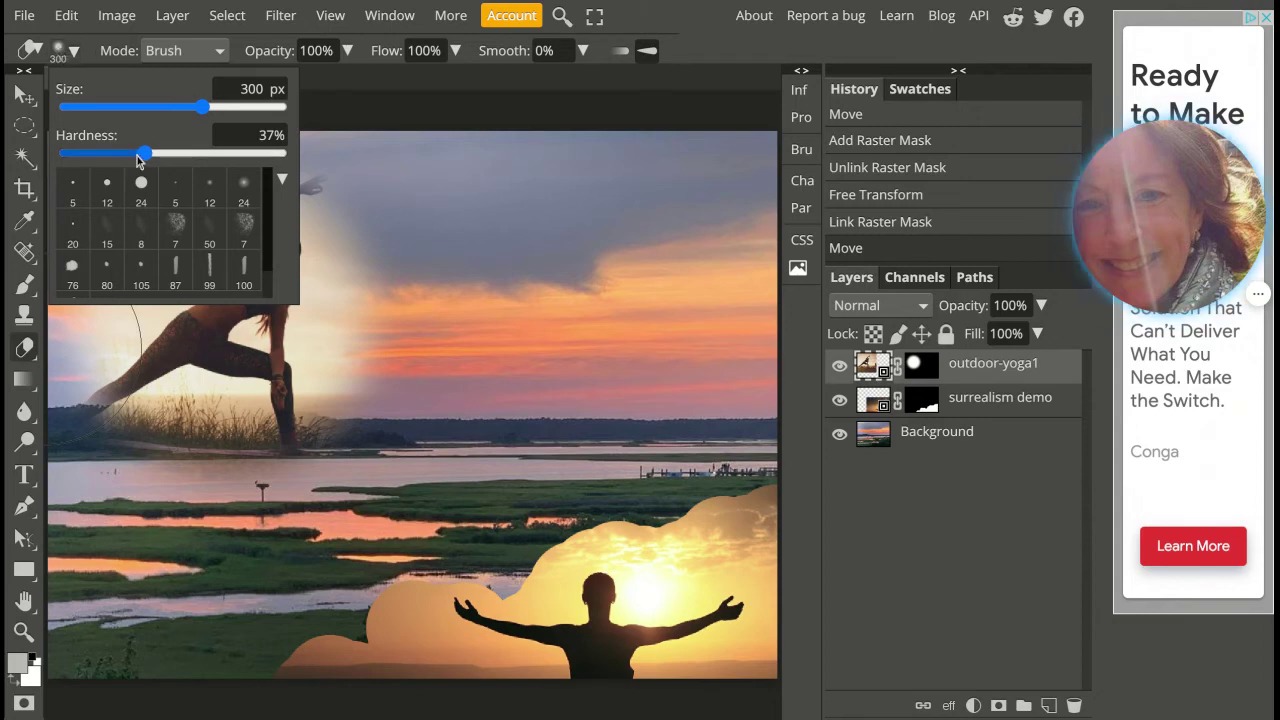
drag(143, 157, 139, 156)
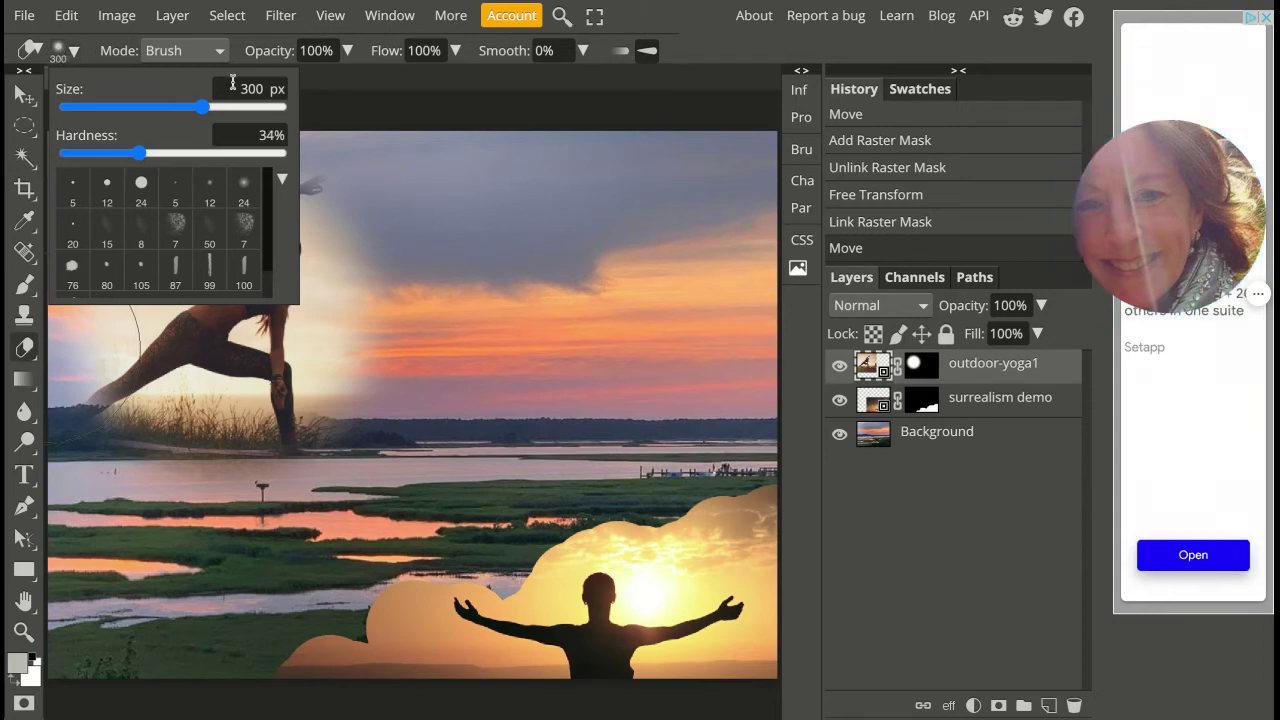
click(368, 88)
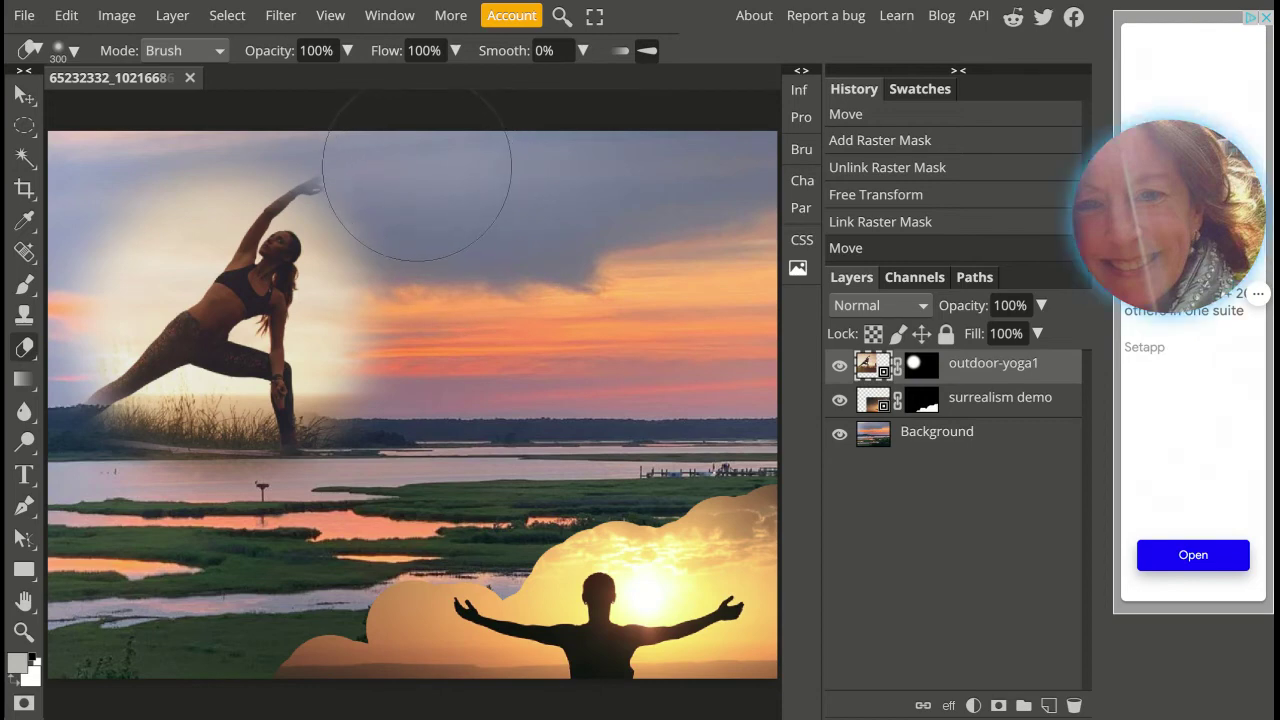
- Place the Outdoor-Yoga-Photogra headstand photo across the composite's middle and commit it
click(24, 16)
key(Escape)
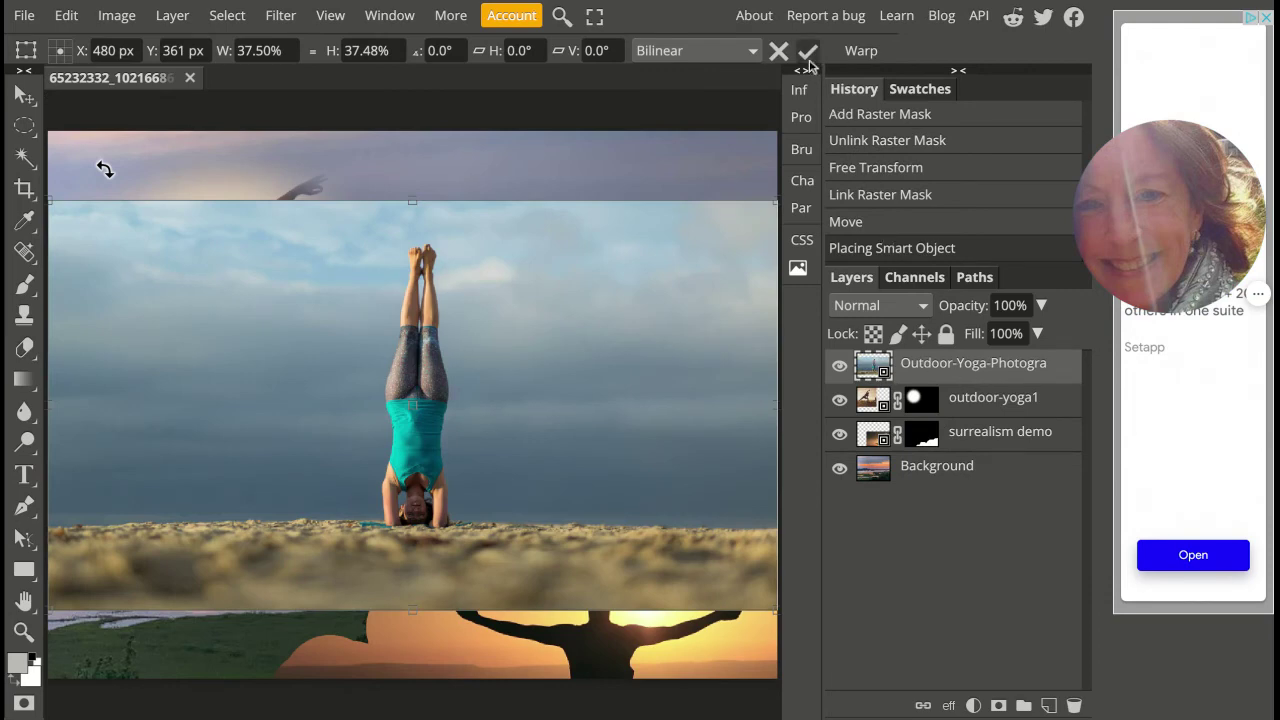
click(808, 55)
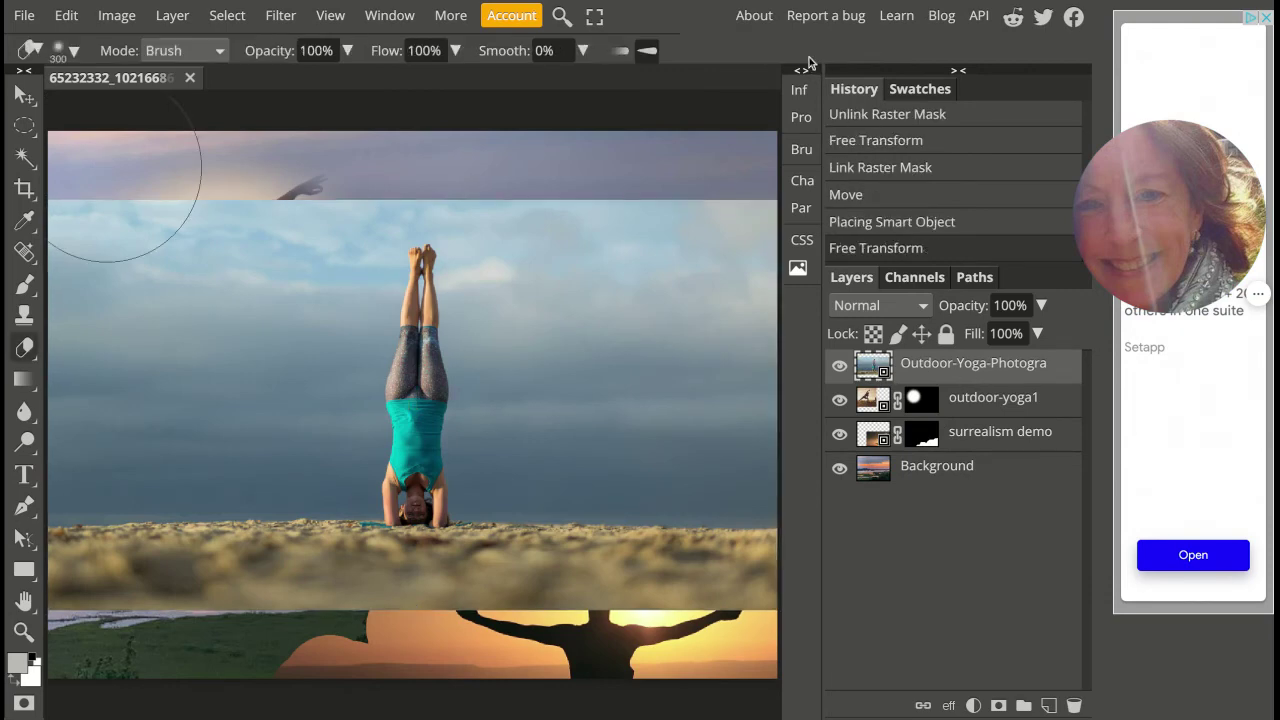
- Erase the headstand photo's top sky seam to reveal the arm-raised yoga figure
click(73, 52)
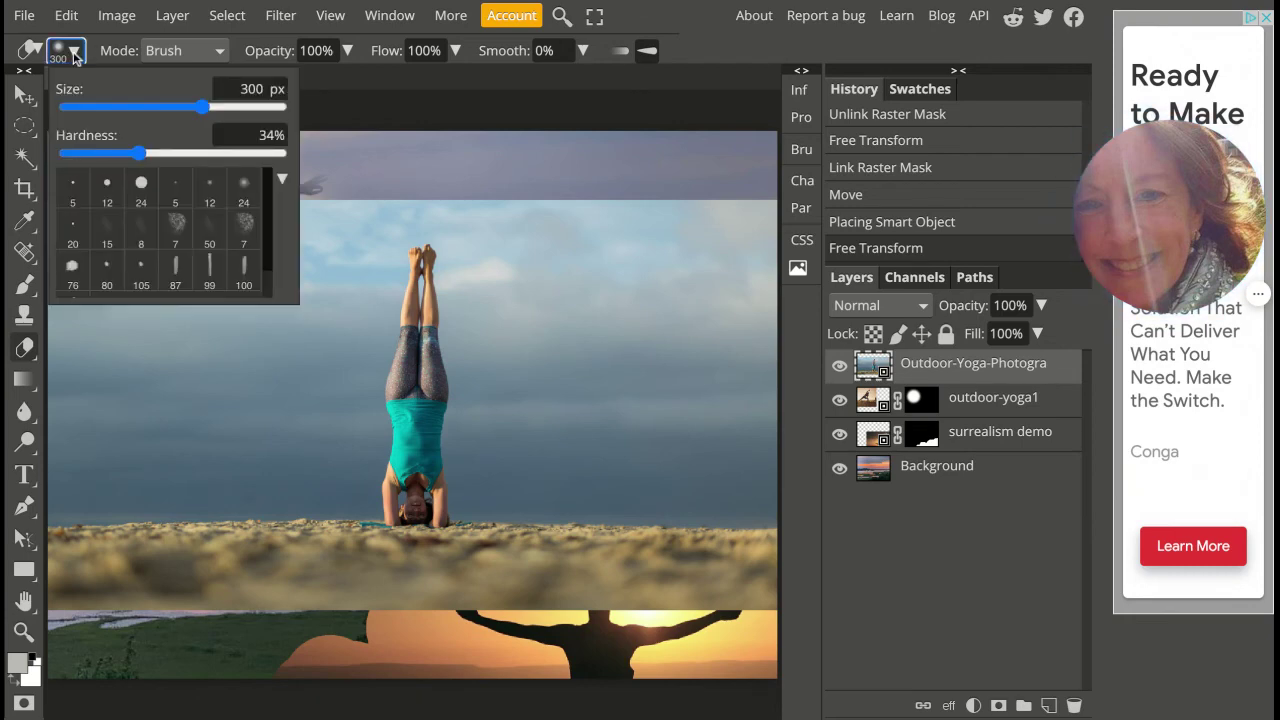
click(73, 52)
click(73, 52)
click(571, 163)
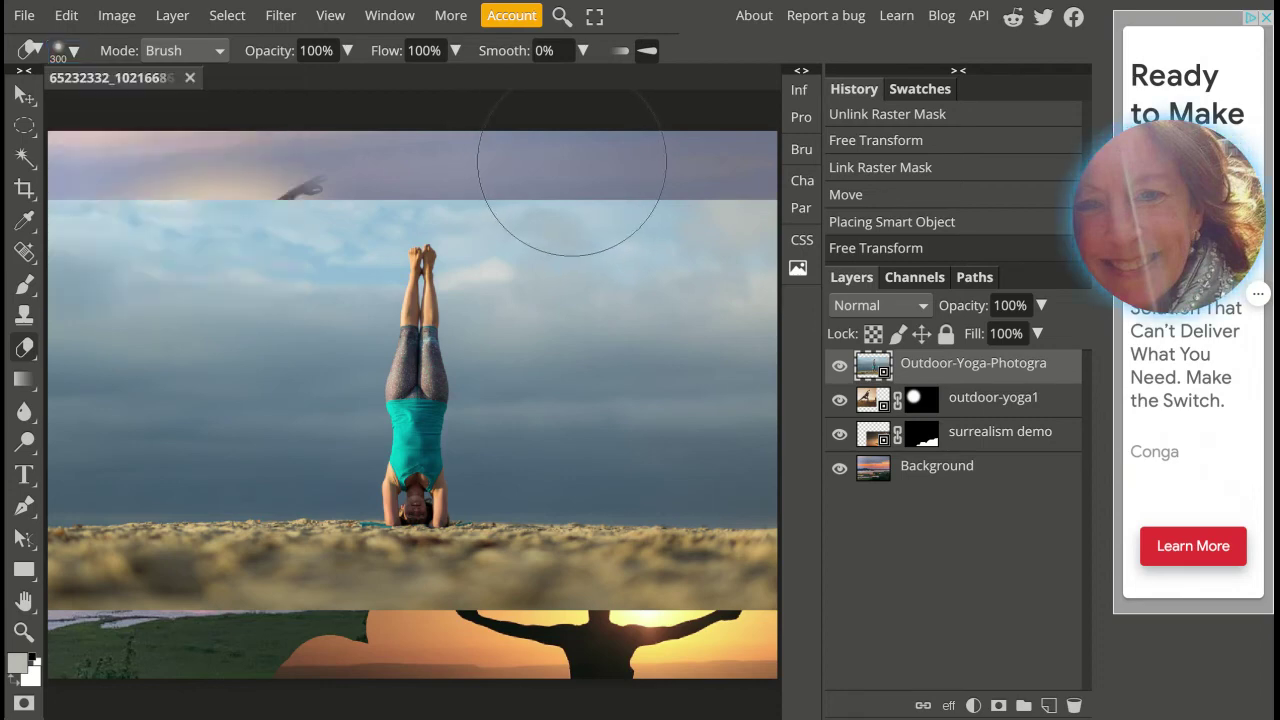
drag(678, 183, 593, 139)
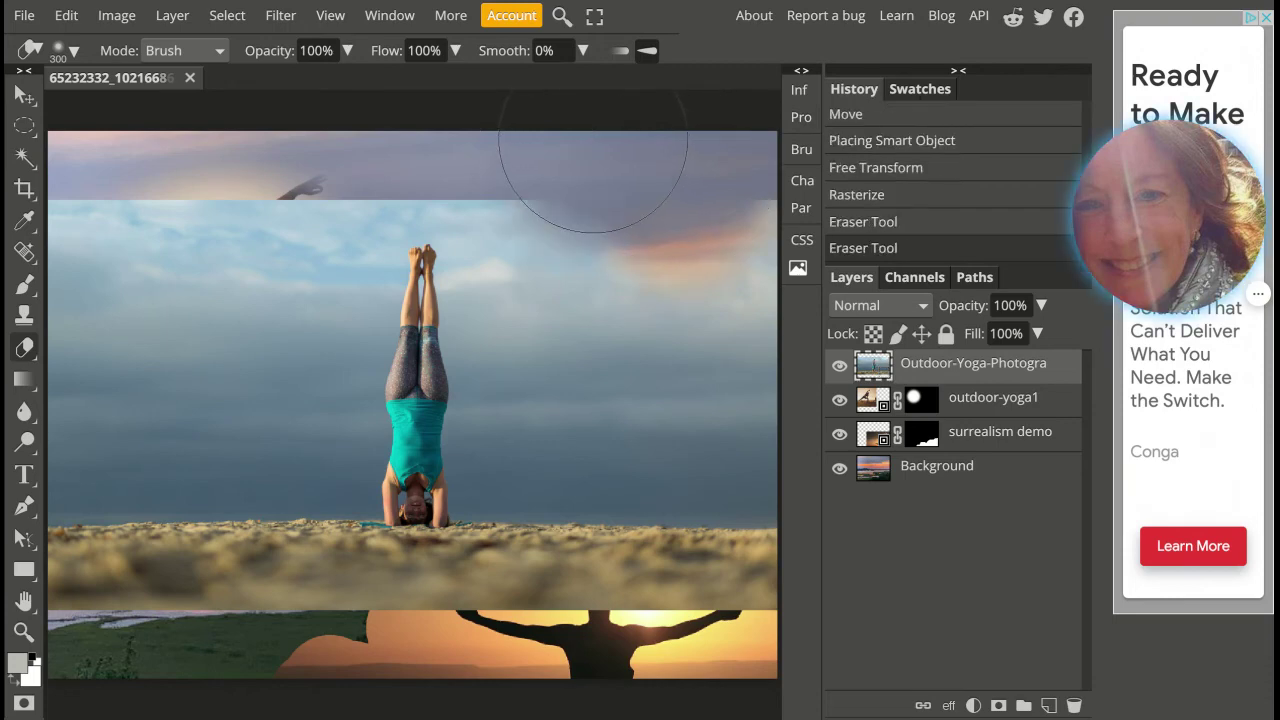
click(475, 130)
click(480, 128)
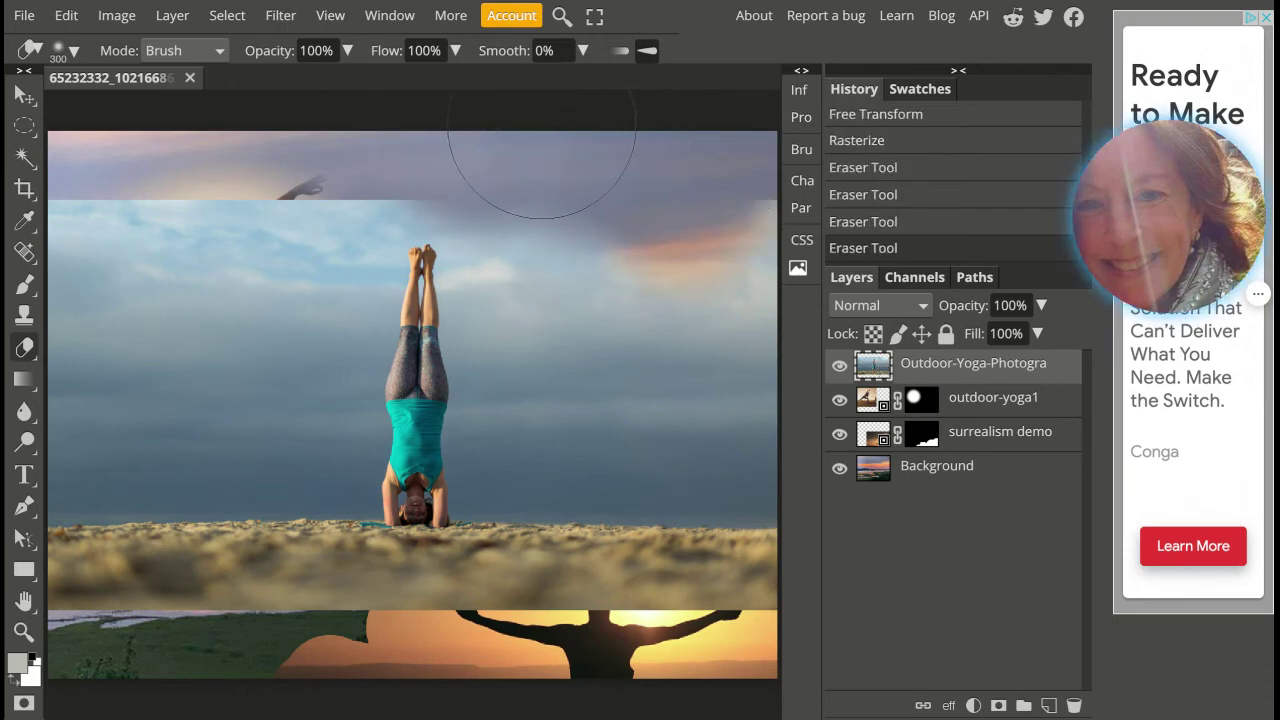
drag(541, 124, 497, 124)
drag(311, 148, 291, 149)
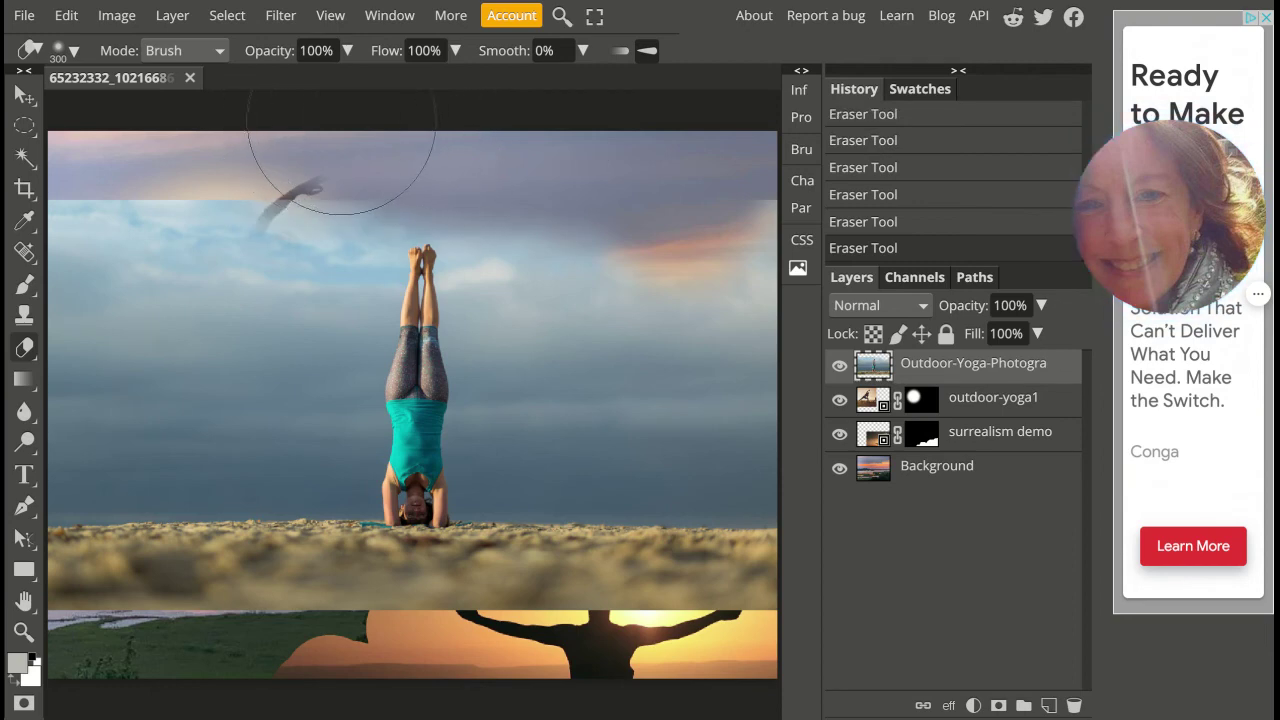
mouse_move(341, 151)
mouse_down()
mouse_move(251, 157)
mouse_move(243, 143)
mouse_up()
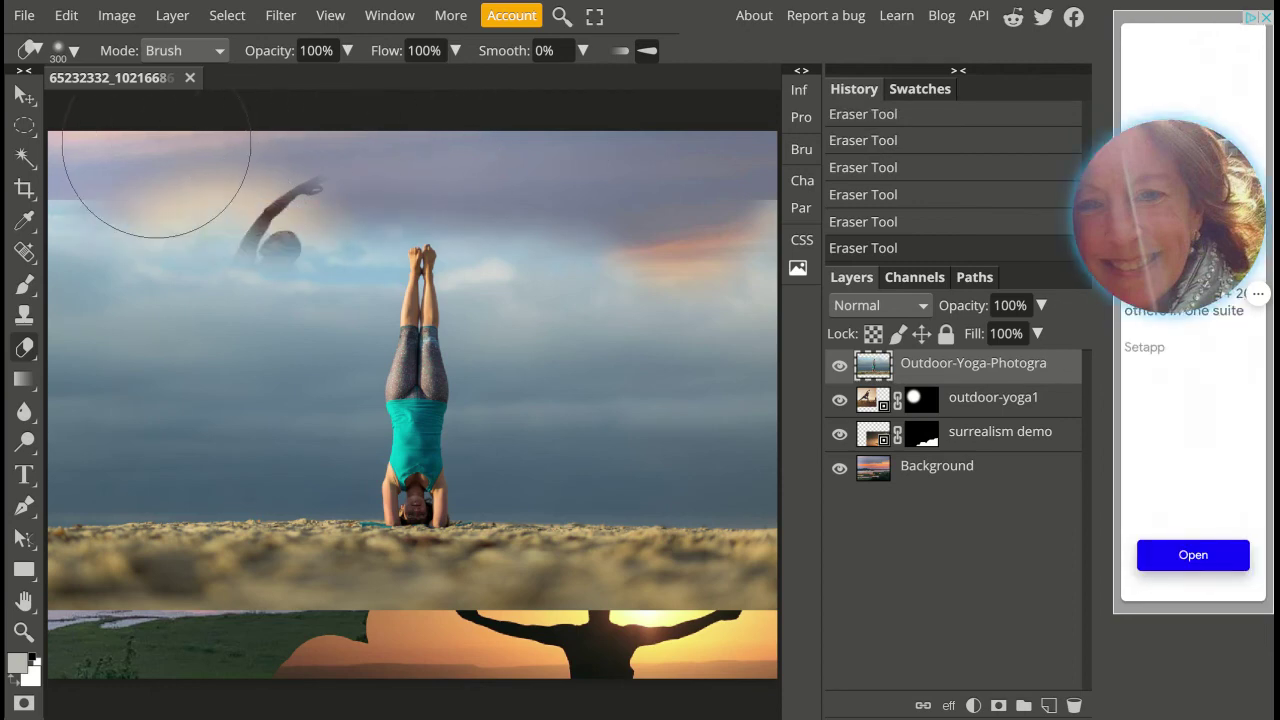
drag(156, 185, 60, 130)
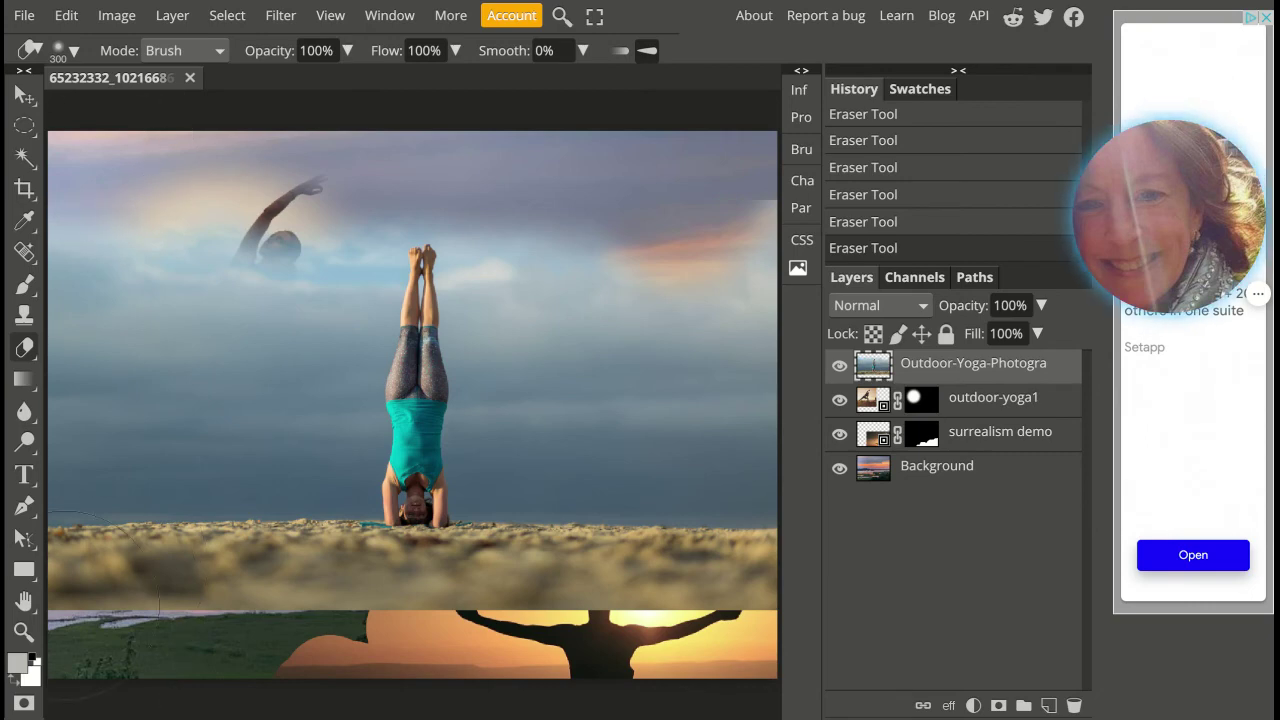
- Erase the lower-left sand so the green marsh shows through toward the centre
click(85, 538)
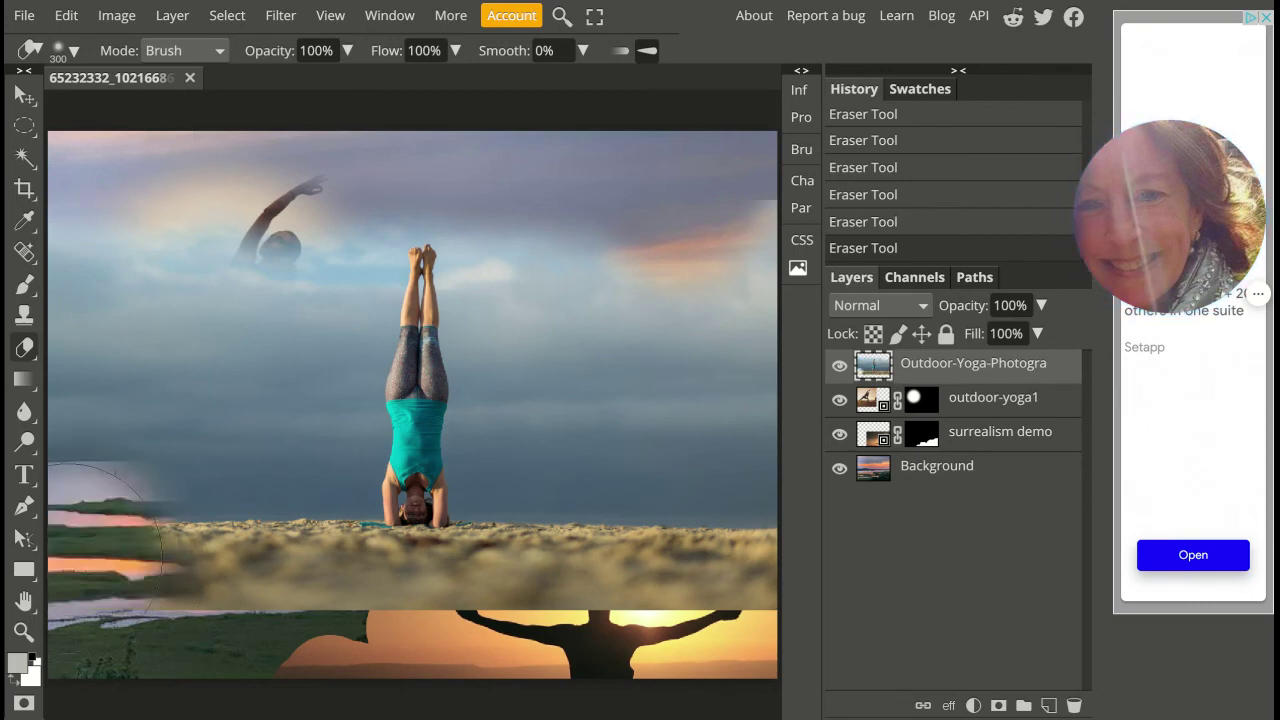
click(215, 565)
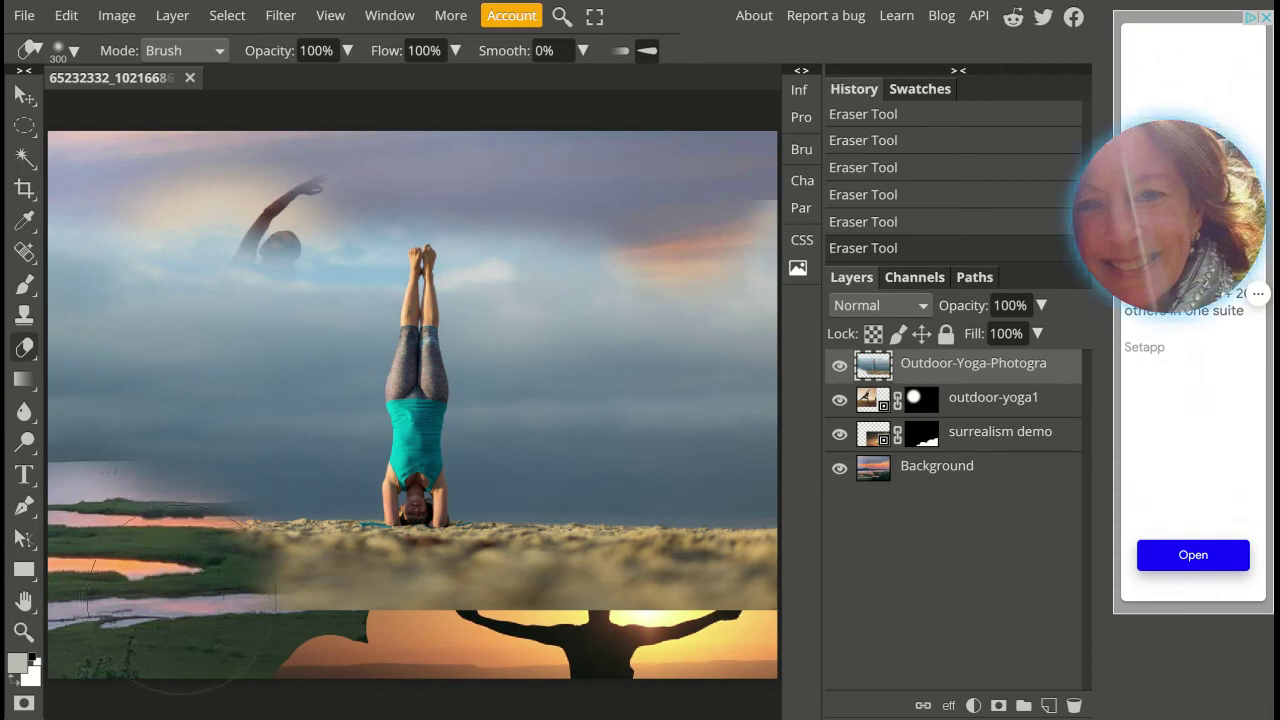
click(265, 600)
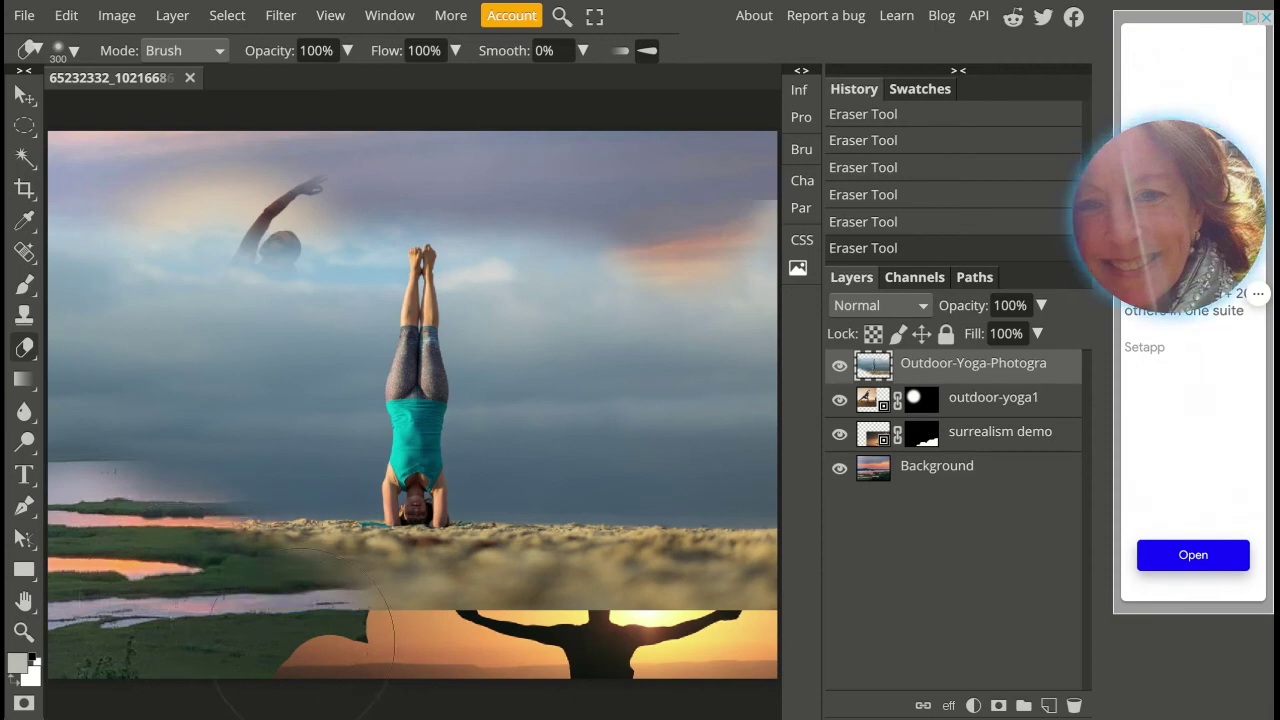
- Set eraser opacity to 60% and erase the sand to reveal sunset glow around the silhouette
click(347, 51)
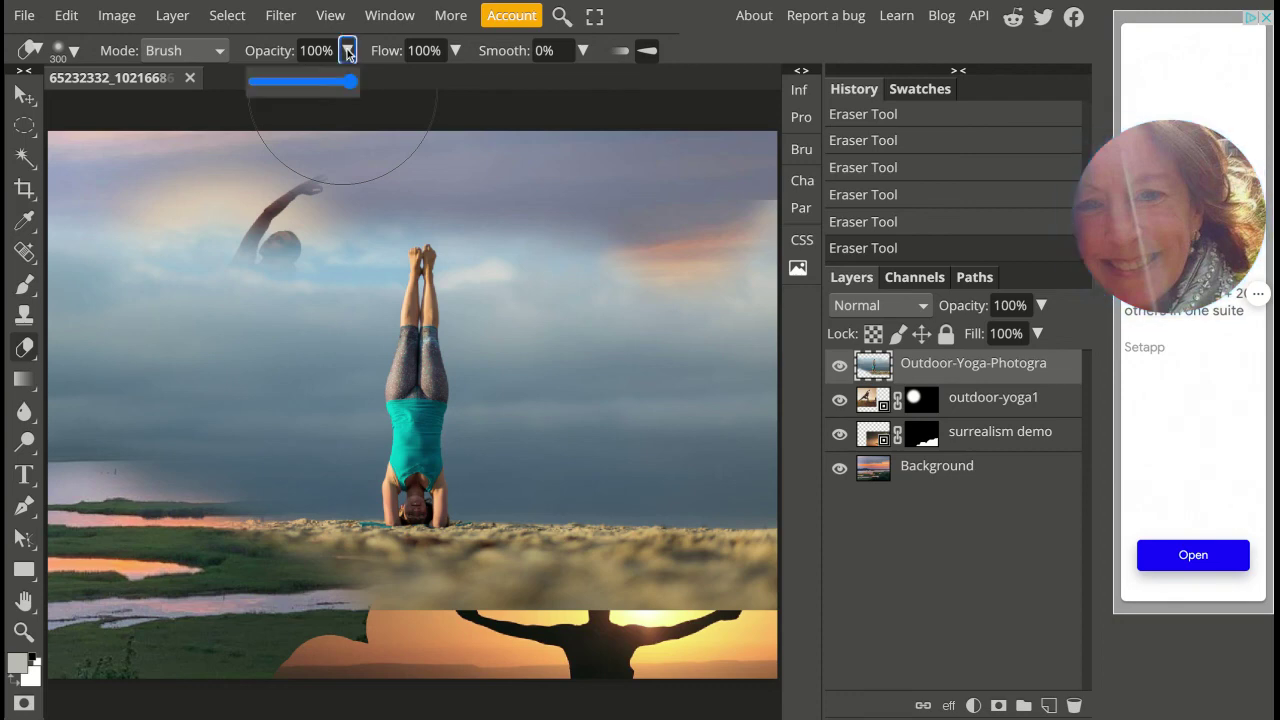
mouse_move(352, 81)
mouse_down()
mouse_move(320, 84)
mouse_move(309, 114)
mouse_up()
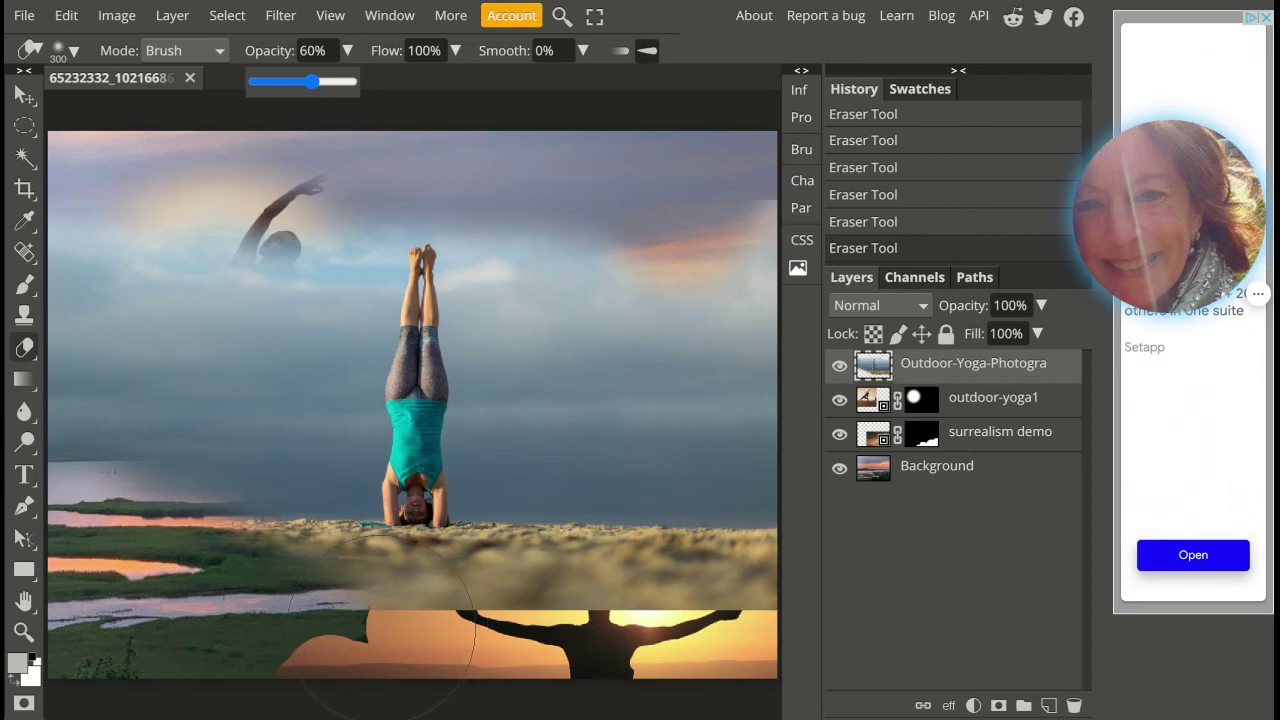
click(382, 630)
drag(407, 671, 490, 658)
click(557, 672)
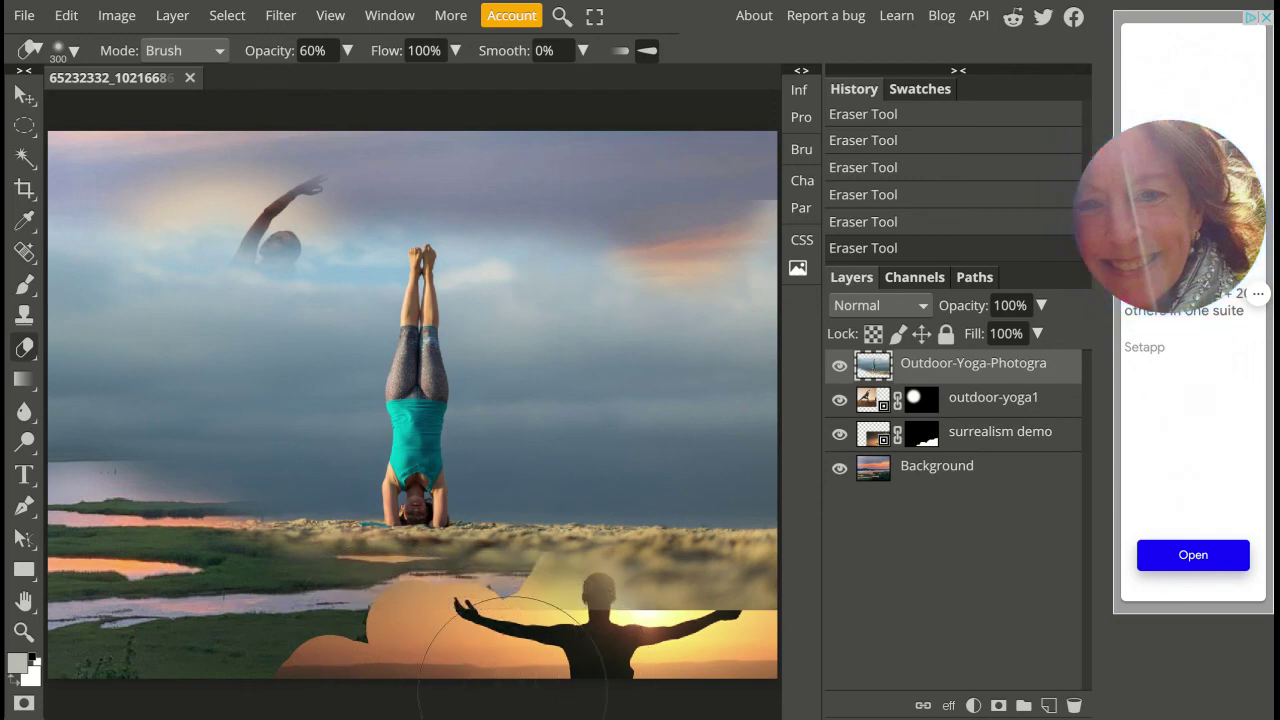
drag(645, 685, 770, 686)
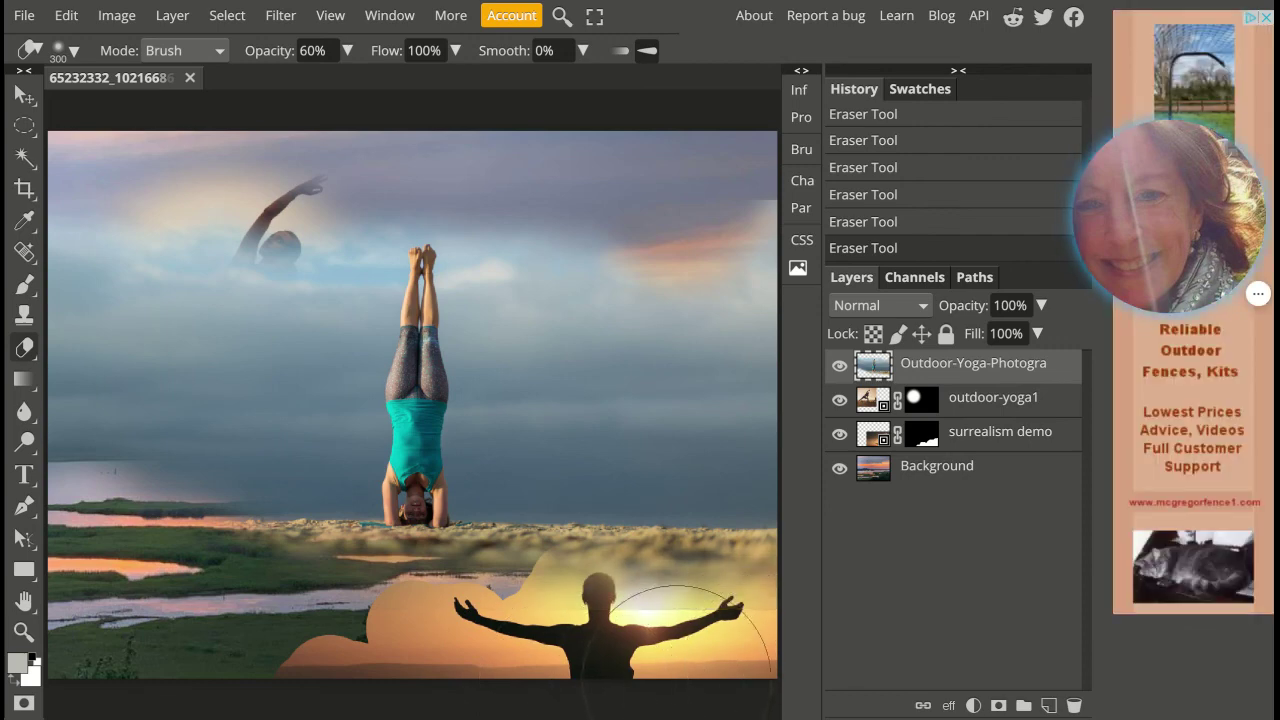
drag(680, 682, 650, 682)
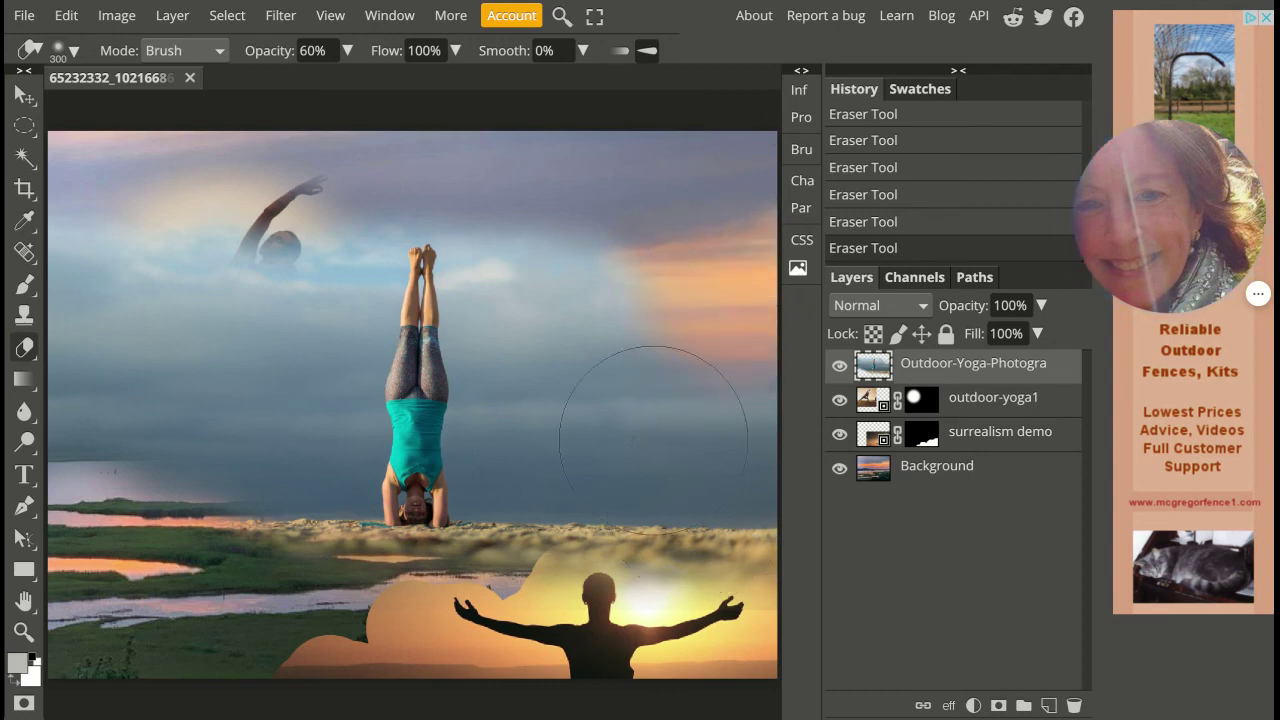
- Erase the sky to reveal the right horizon, the yoga figure at left, and darker upper-right clouds
drag(700, 370, 651, 384)
drag(115, 330, 135, 355)
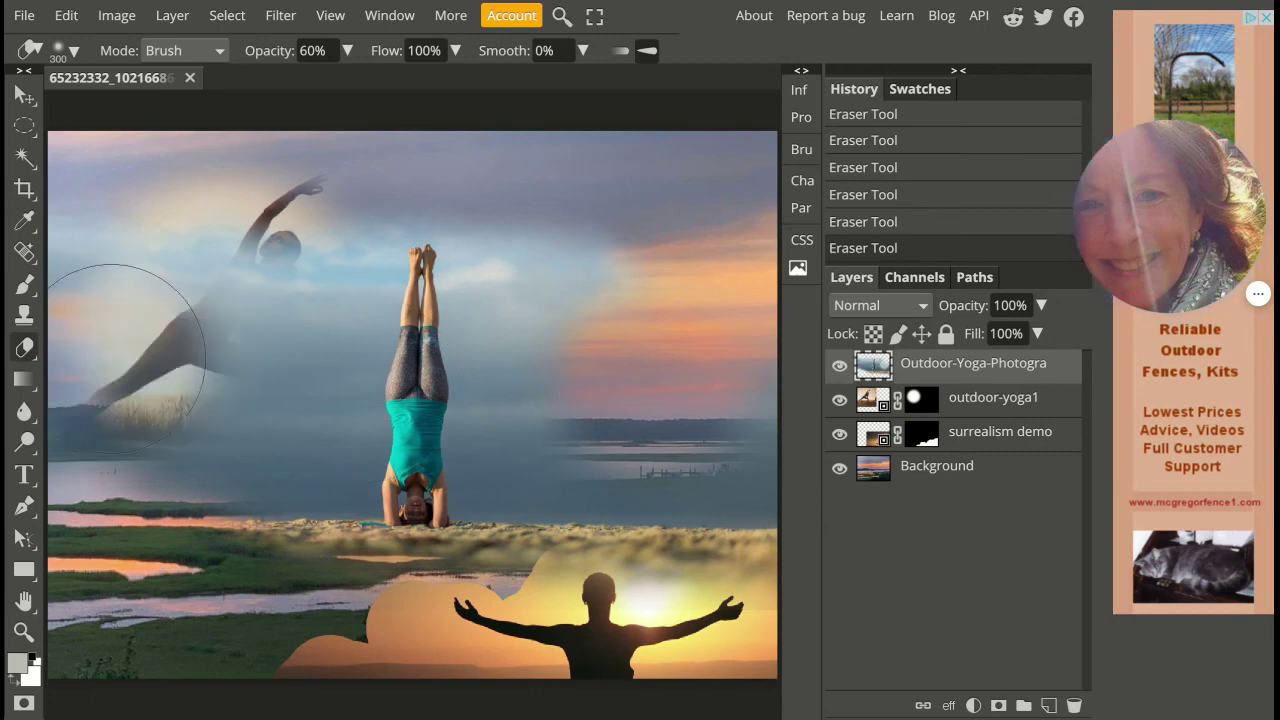
mouse_move(215, 285)
mouse_down()
mouse_move(183, 246)
mouse_move(170, 300)
mouse_move(220, 455)
mouse_up()
mouse_move(600, 300)
mouse_down()
mouse_move(614, 271)
mouse_move(750, 240)
mouse_up()
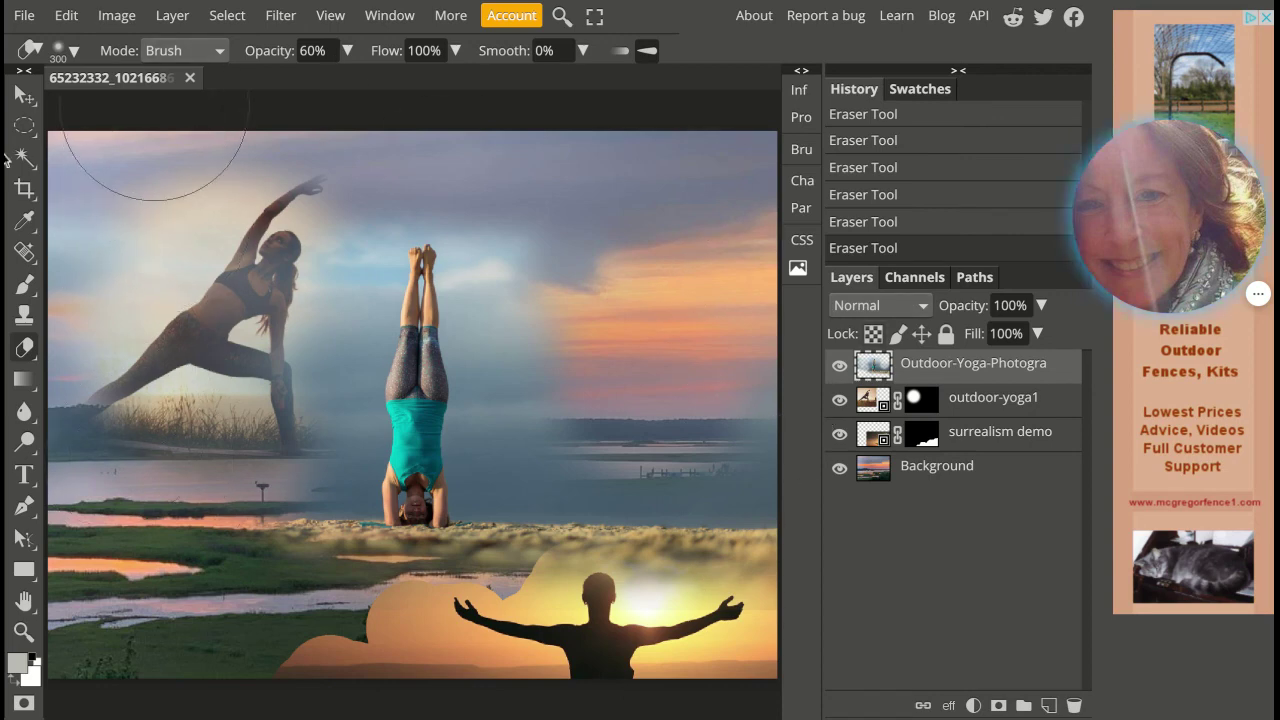
click(24, 126)
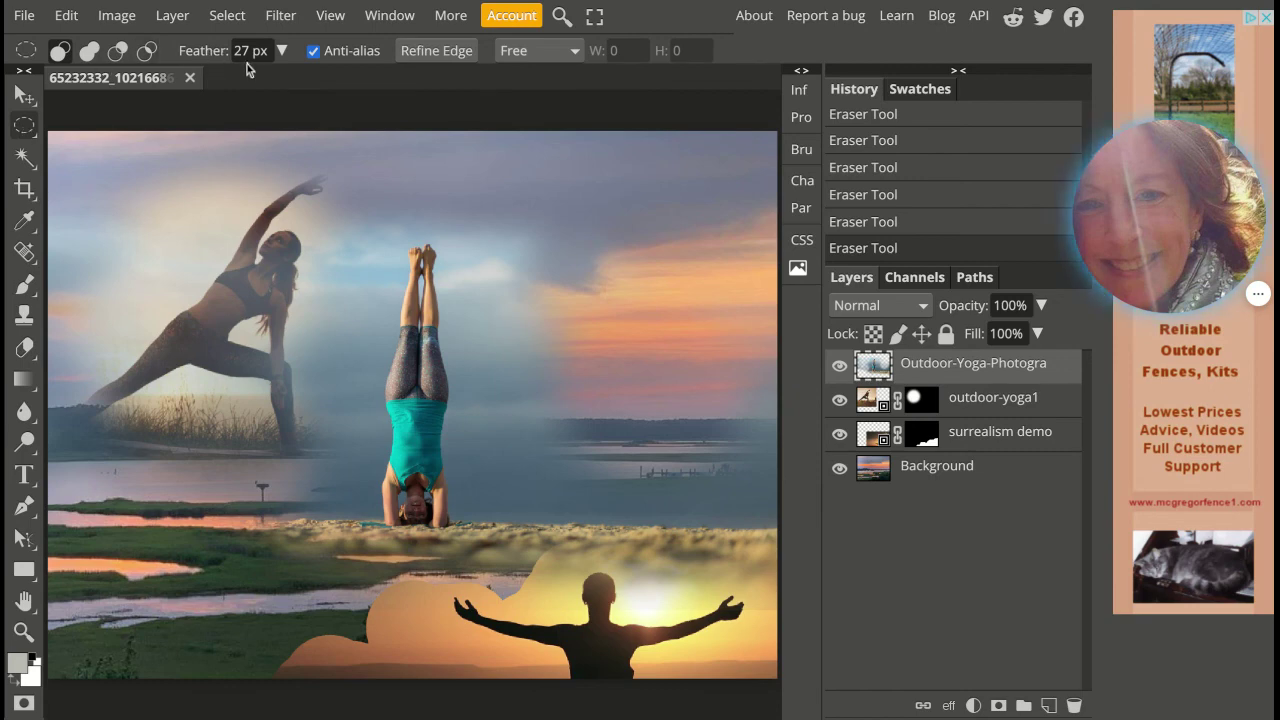
click(22, 352)
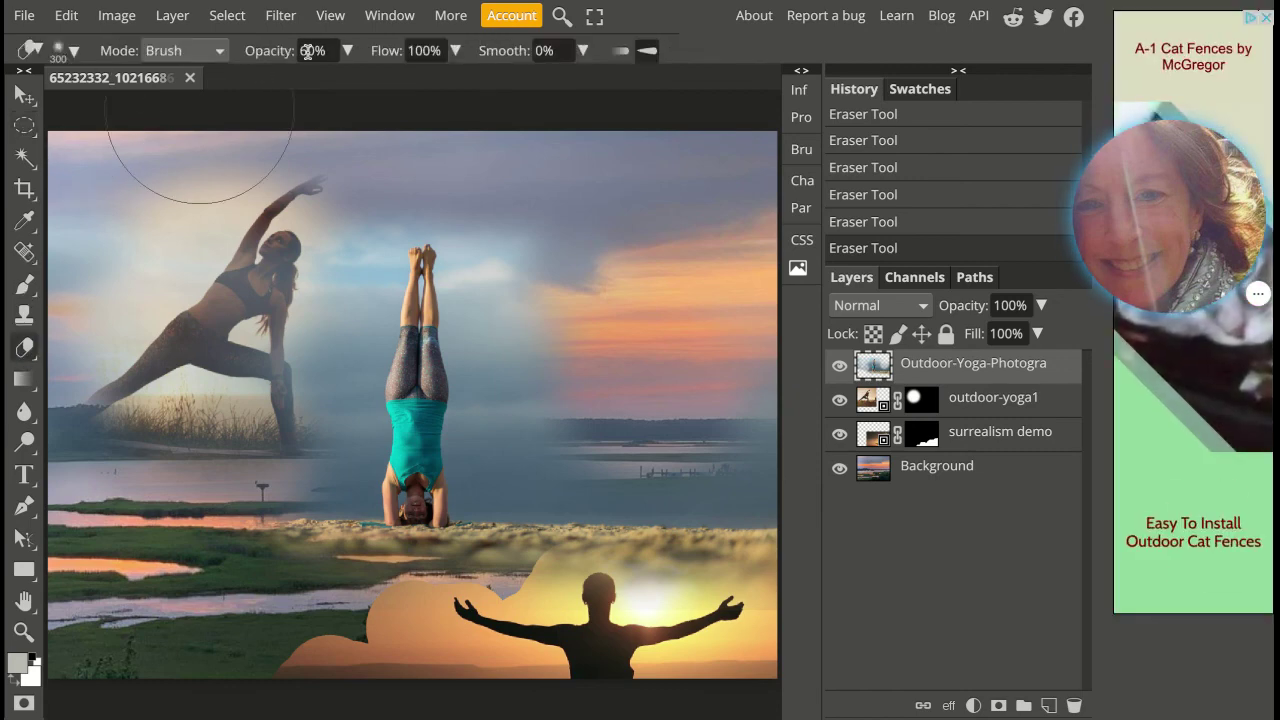
click(74, 51)
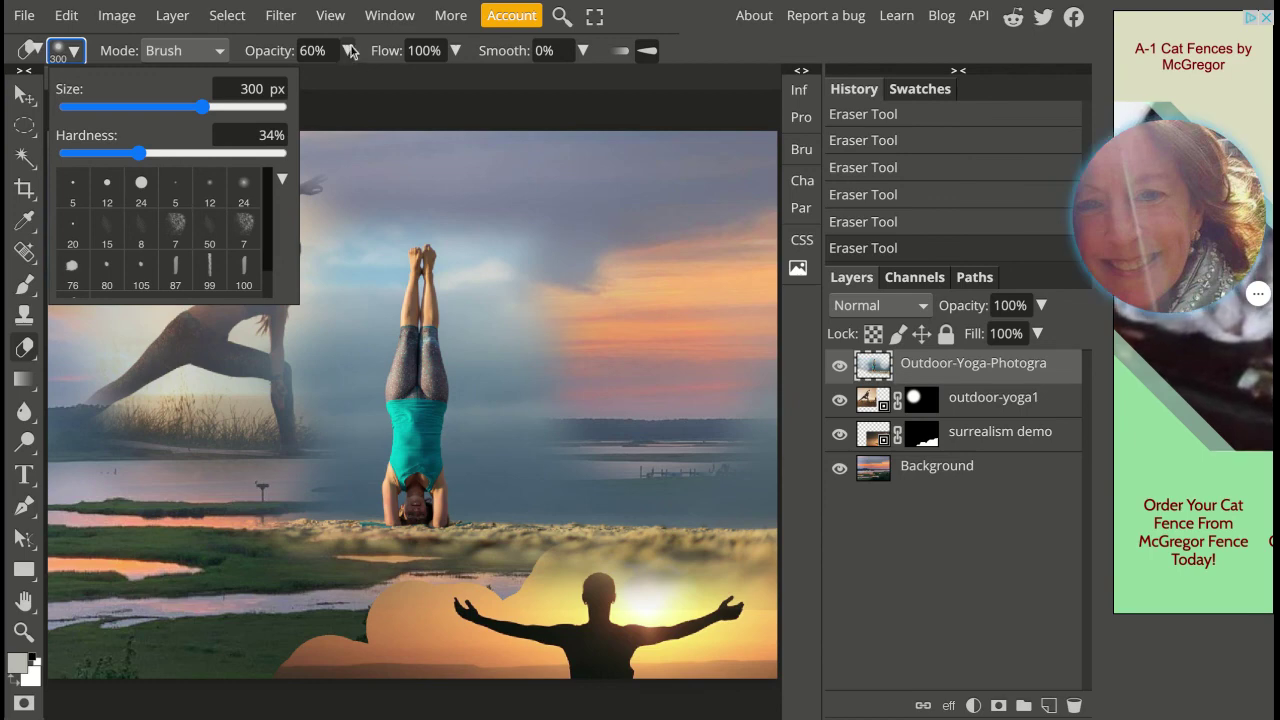
click(357, 80)
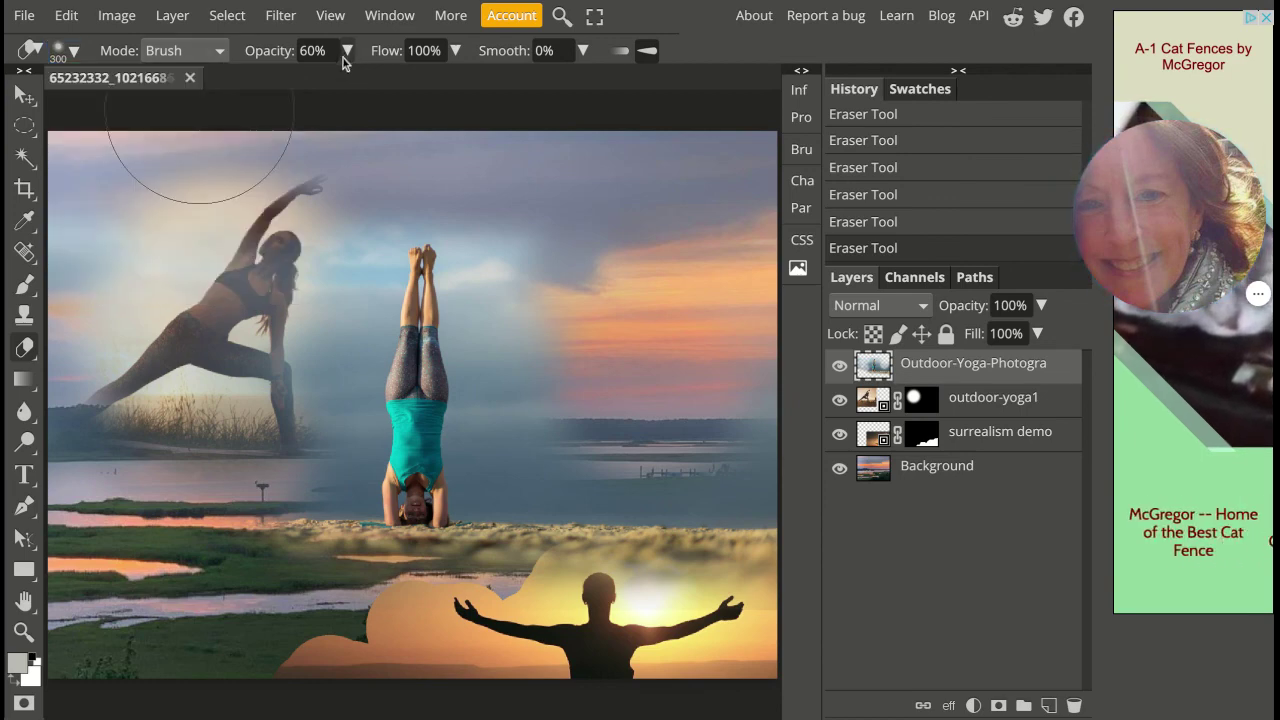